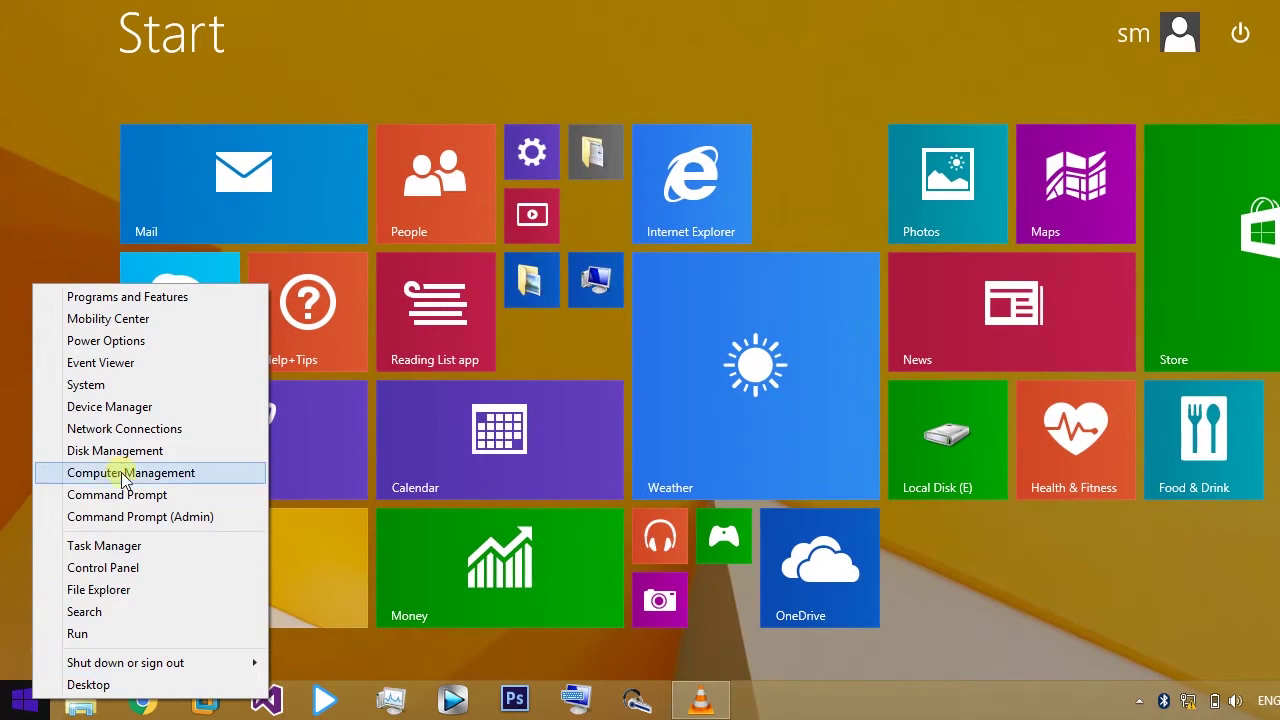
Step: Open Device Manager, expand Network adapters and select the Dell Wireless 1705 802.11b/g/n entry
left_click(75, 405)
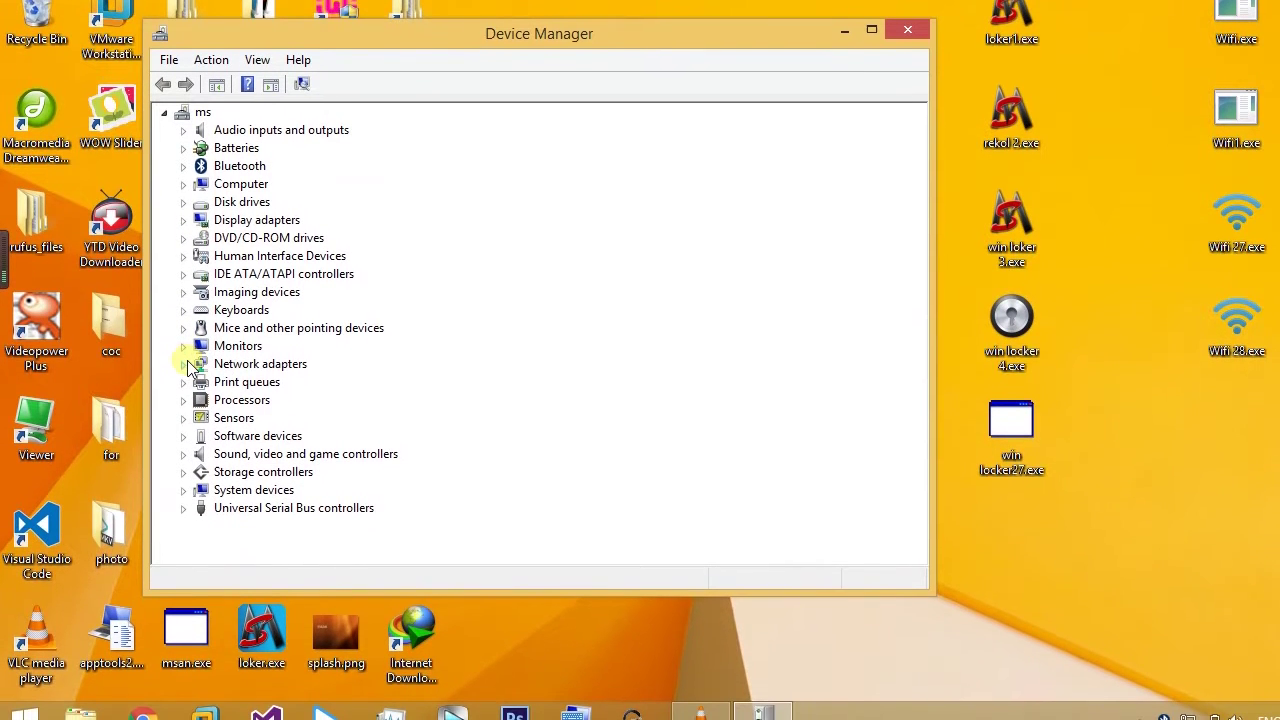
left_click(184, 369)
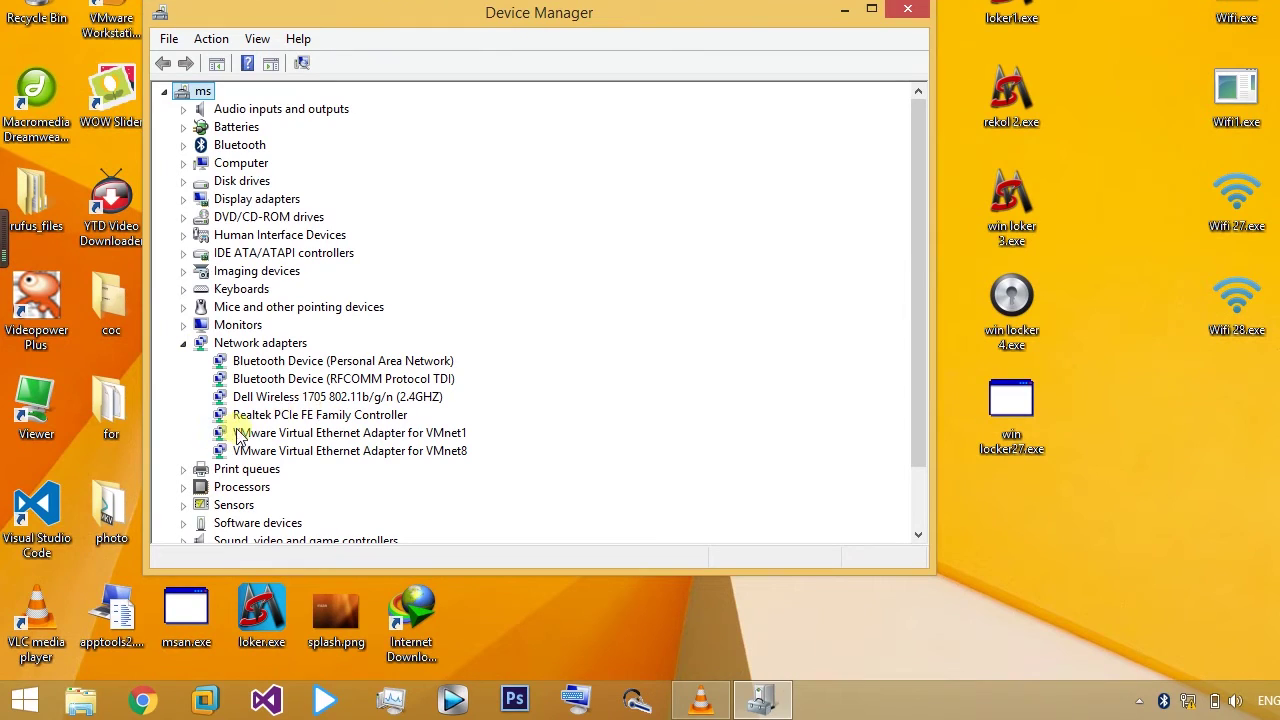
left_click(255, 399)
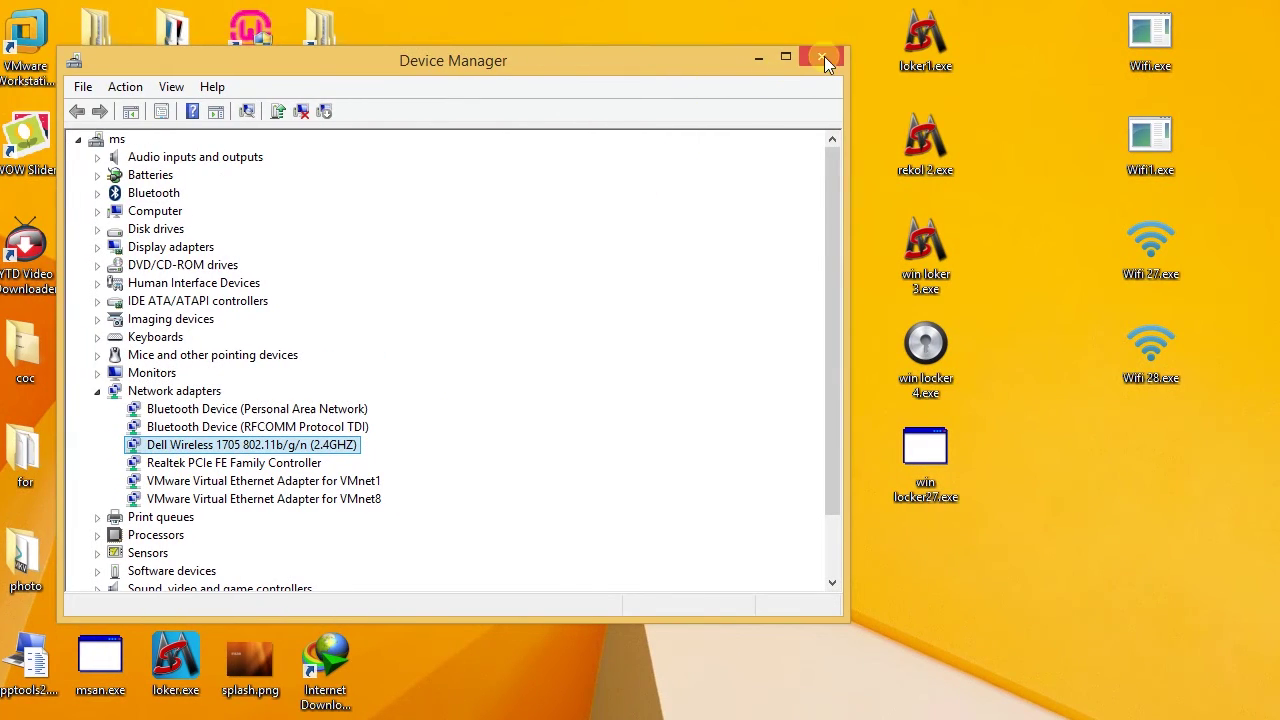
Step: Close Device Manager, then check the Networks pane from the tray and dismiss it
left_click(824, 56)
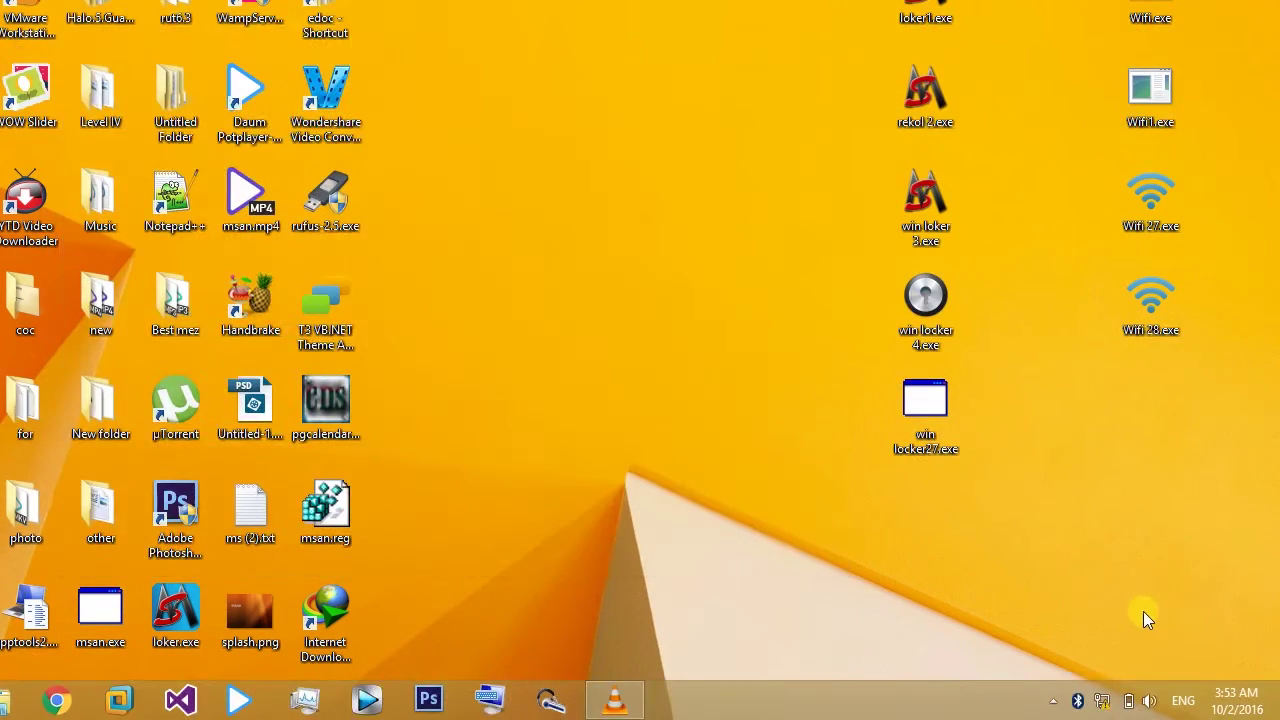
left_click(1050, 705)
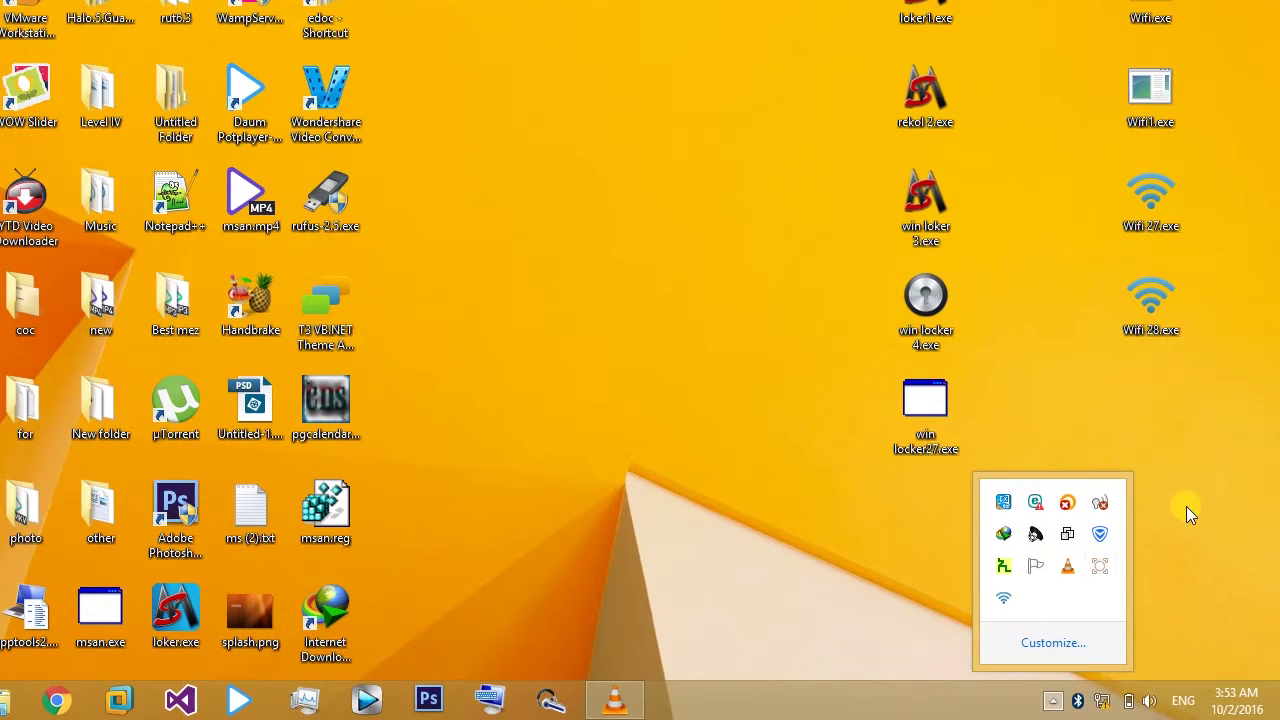
left_click(1187, 508)
left_click(1103, 703)
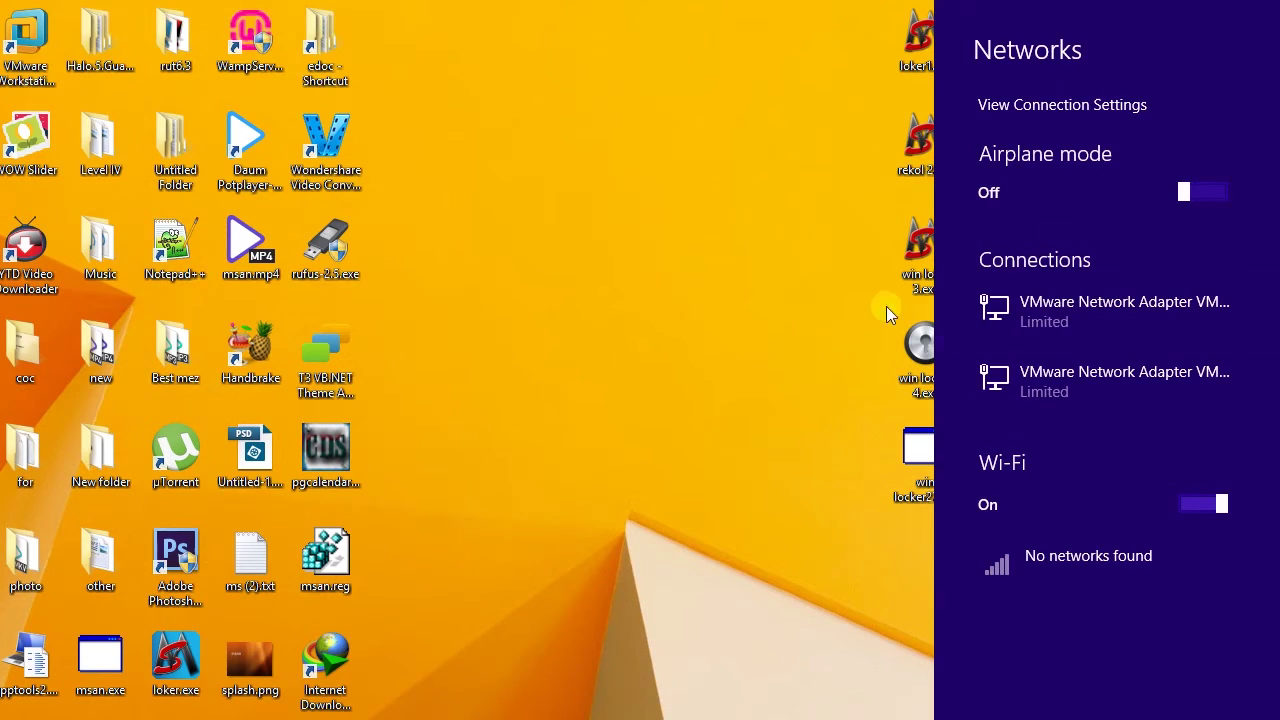
left_click(746, 404)
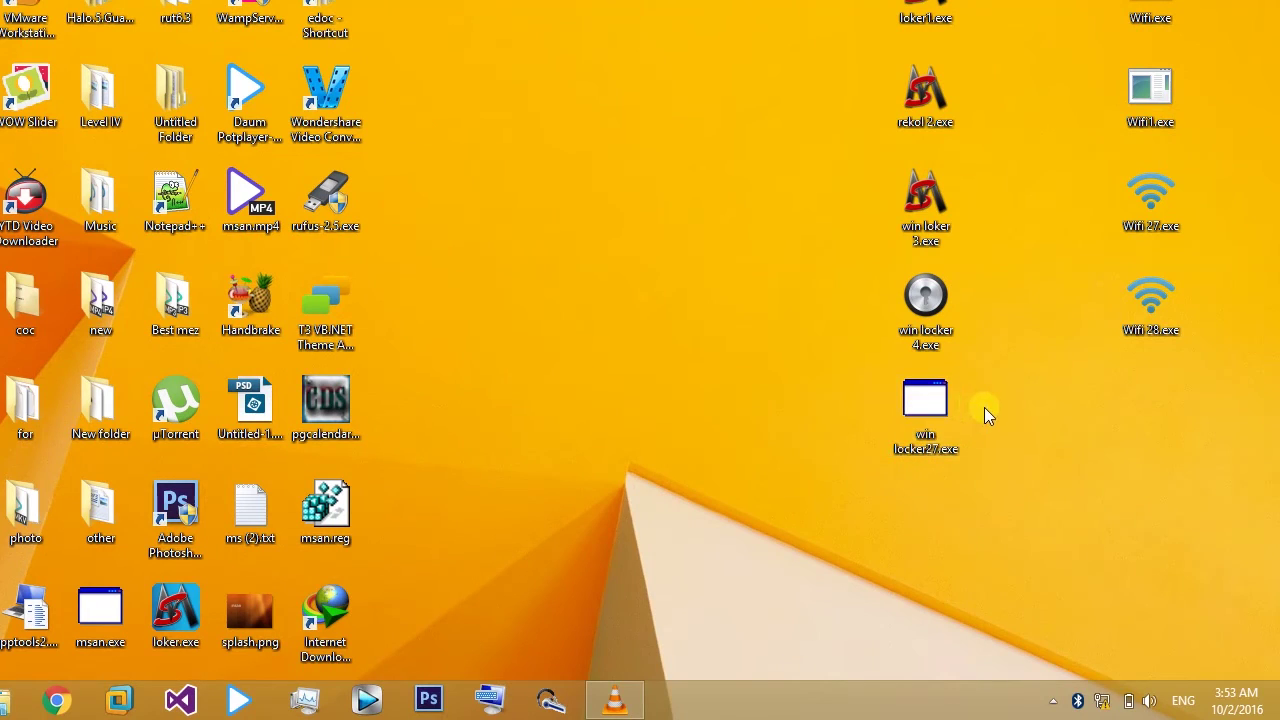
Step: Launch Wifi 28.exe and delete its prefilled hotspot name 'msan' and password
double_click(1148, 310)
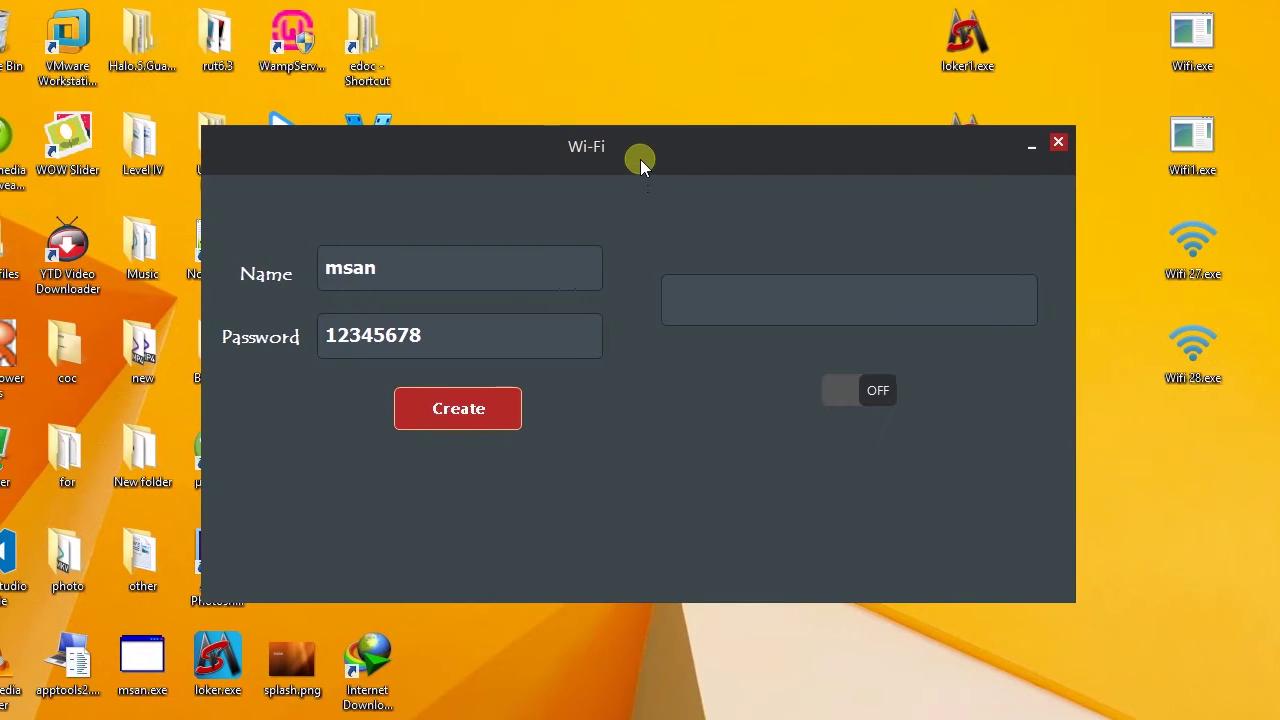
left_click_drag(640, 159, 650, 156)
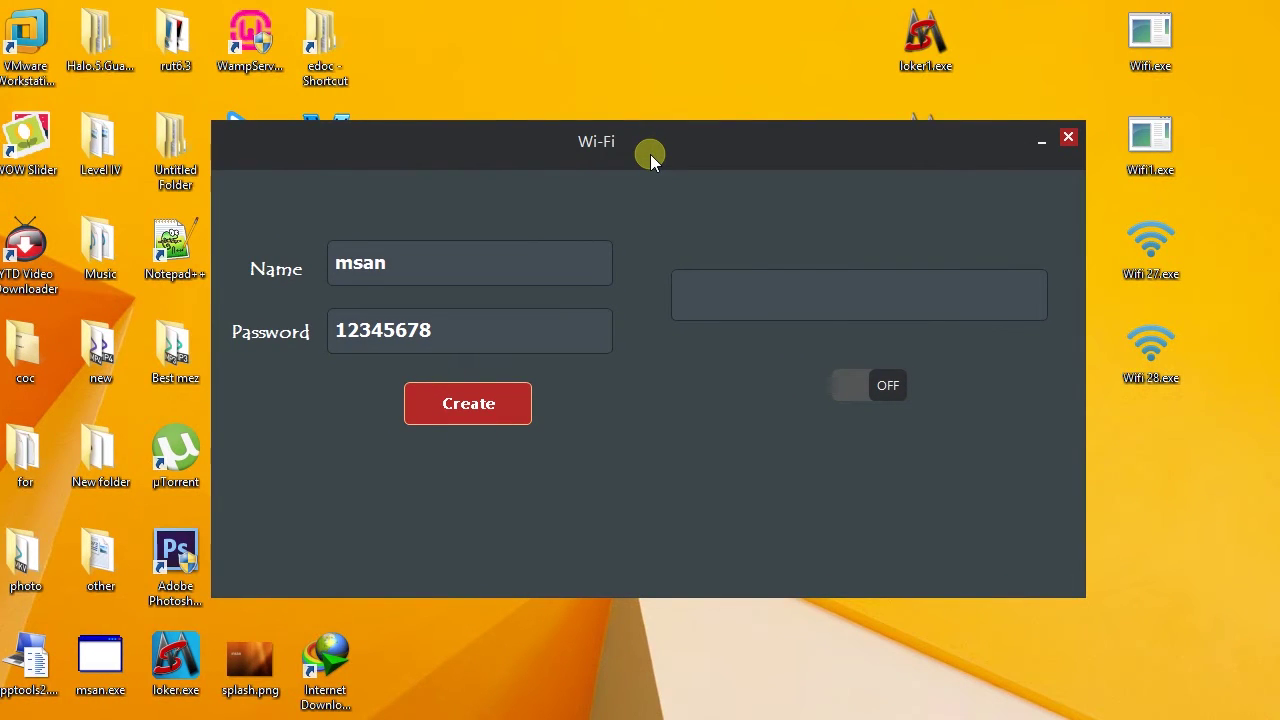
left_click_drag(402, 262, 169, 235)
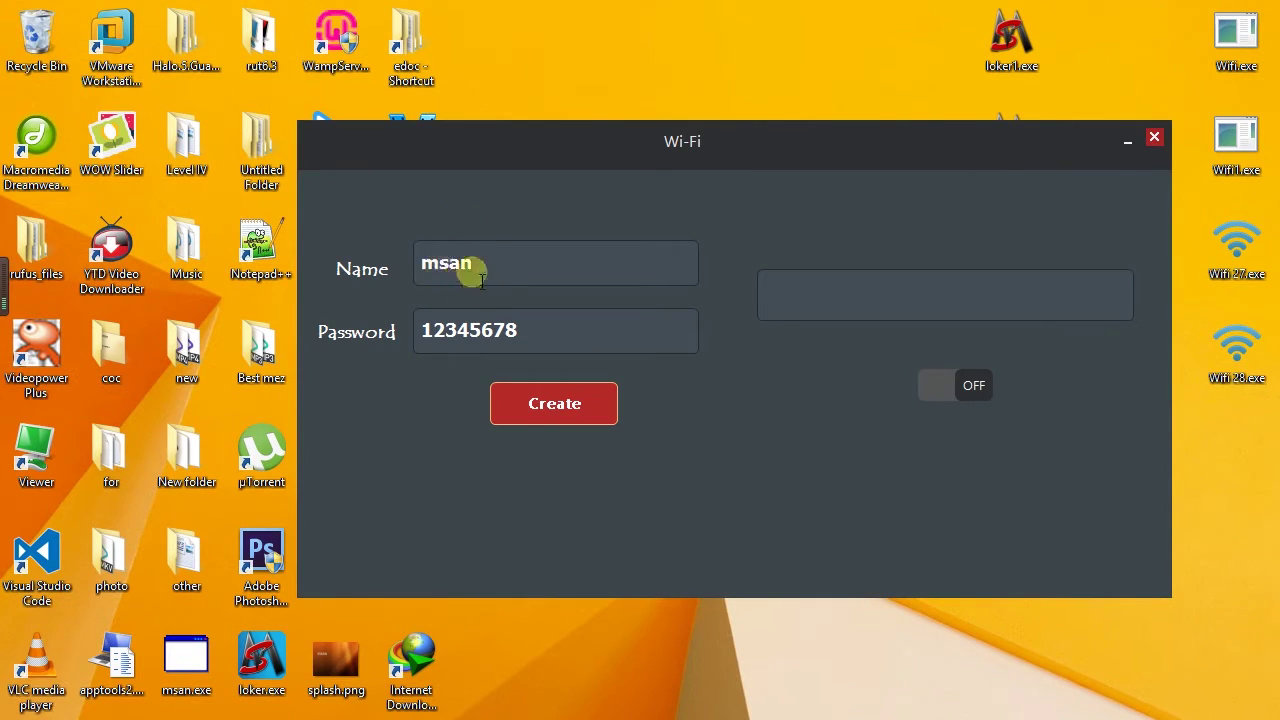
key("BackSpace")
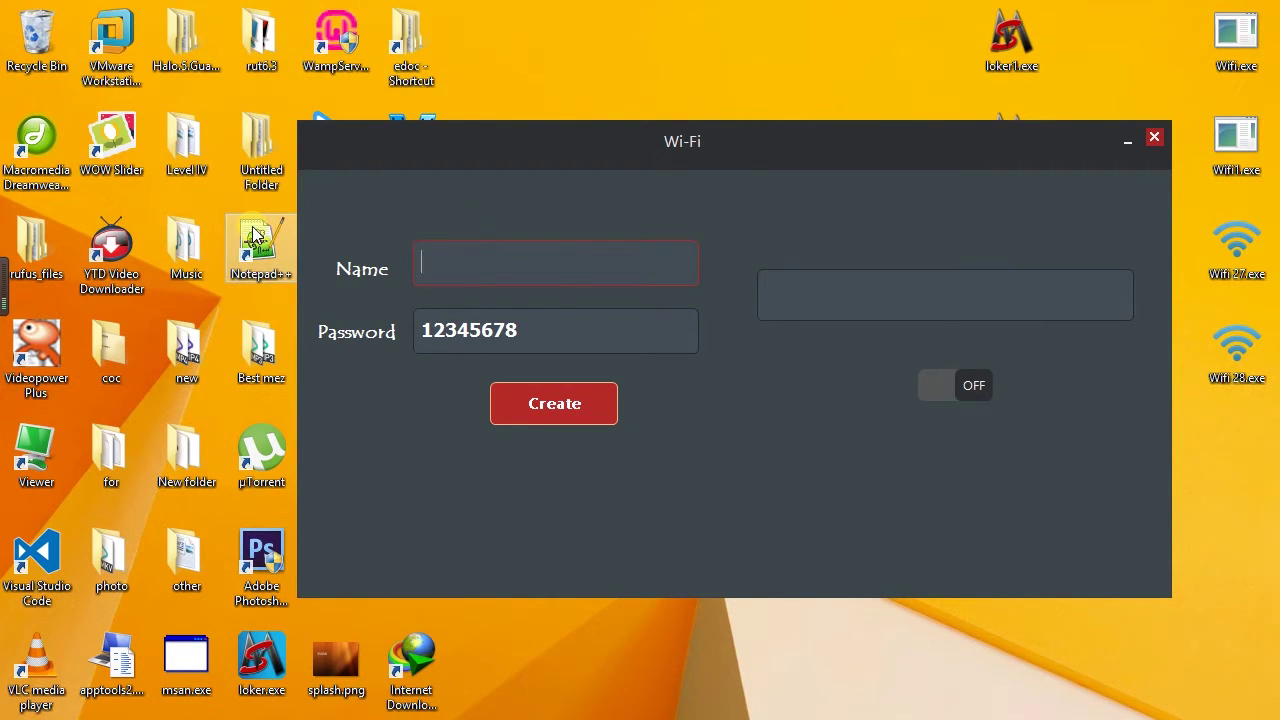
double_click(527, 329)
key("BackSpace")
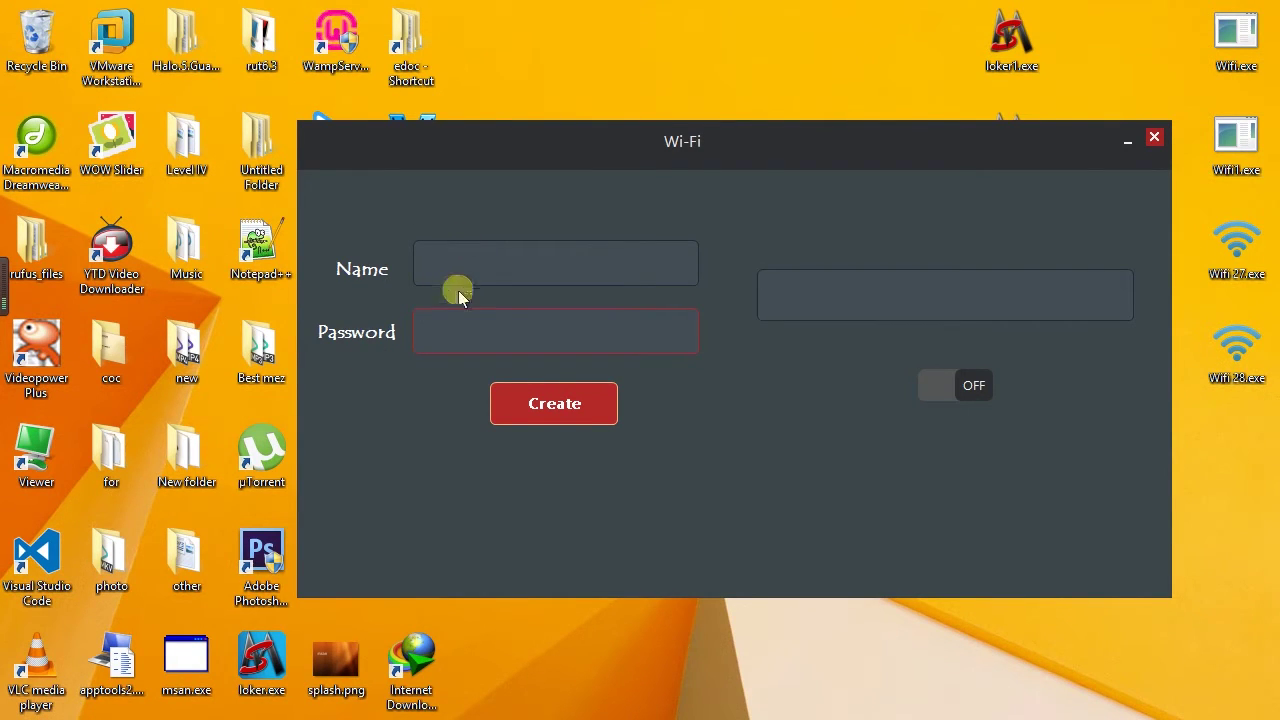
Step: Name the hotspot 'ms', enter an 8-digit password after the too-short warning, and create it
left_click(449, 272)
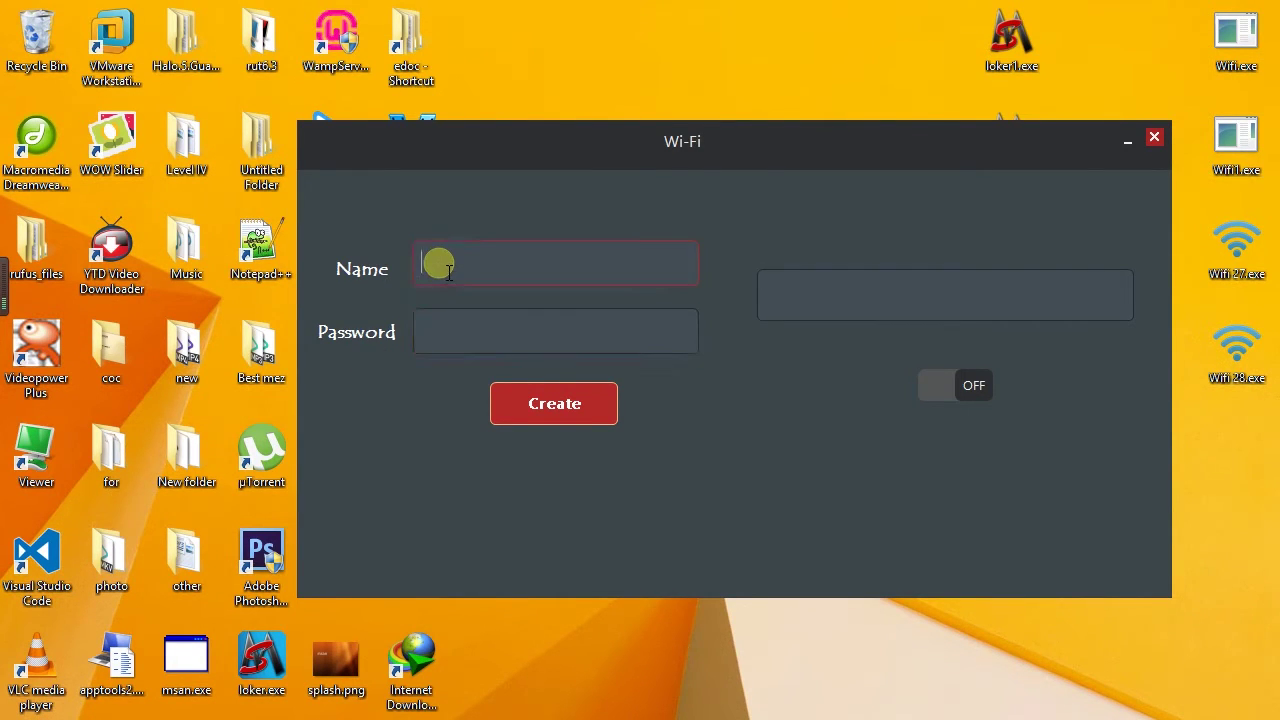
type("ms")
key("Tab")
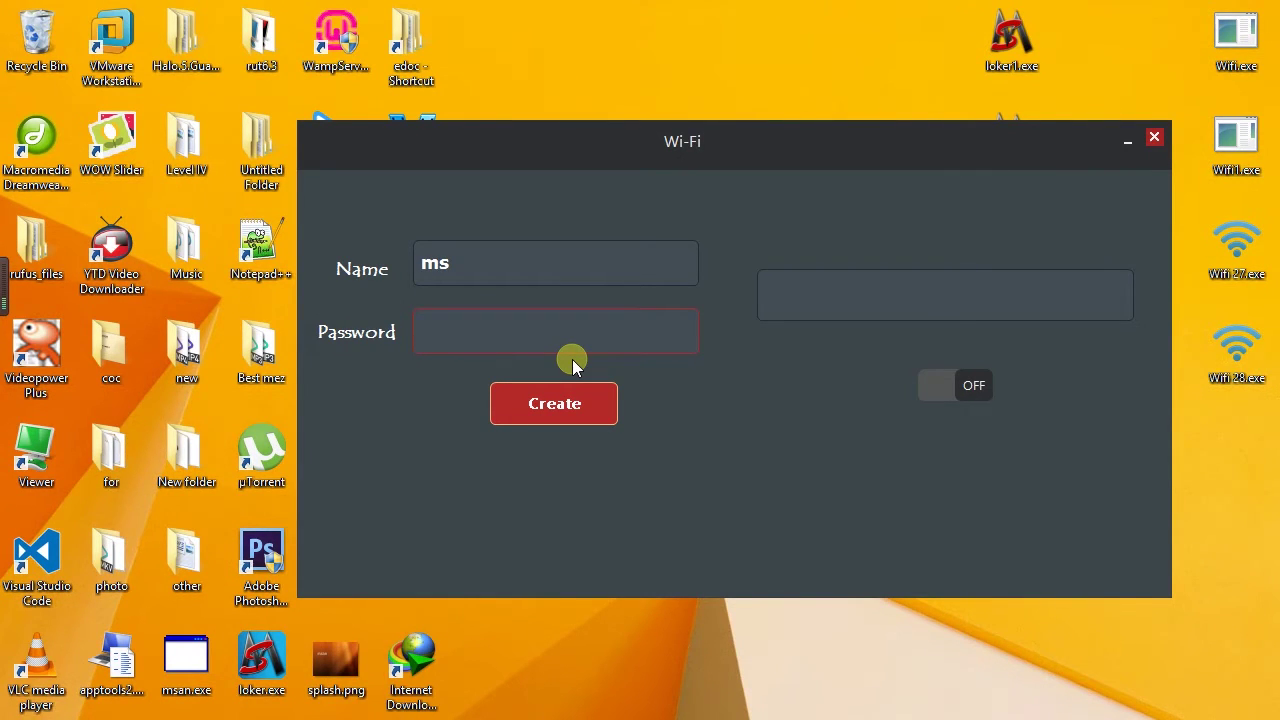
type("12345678")
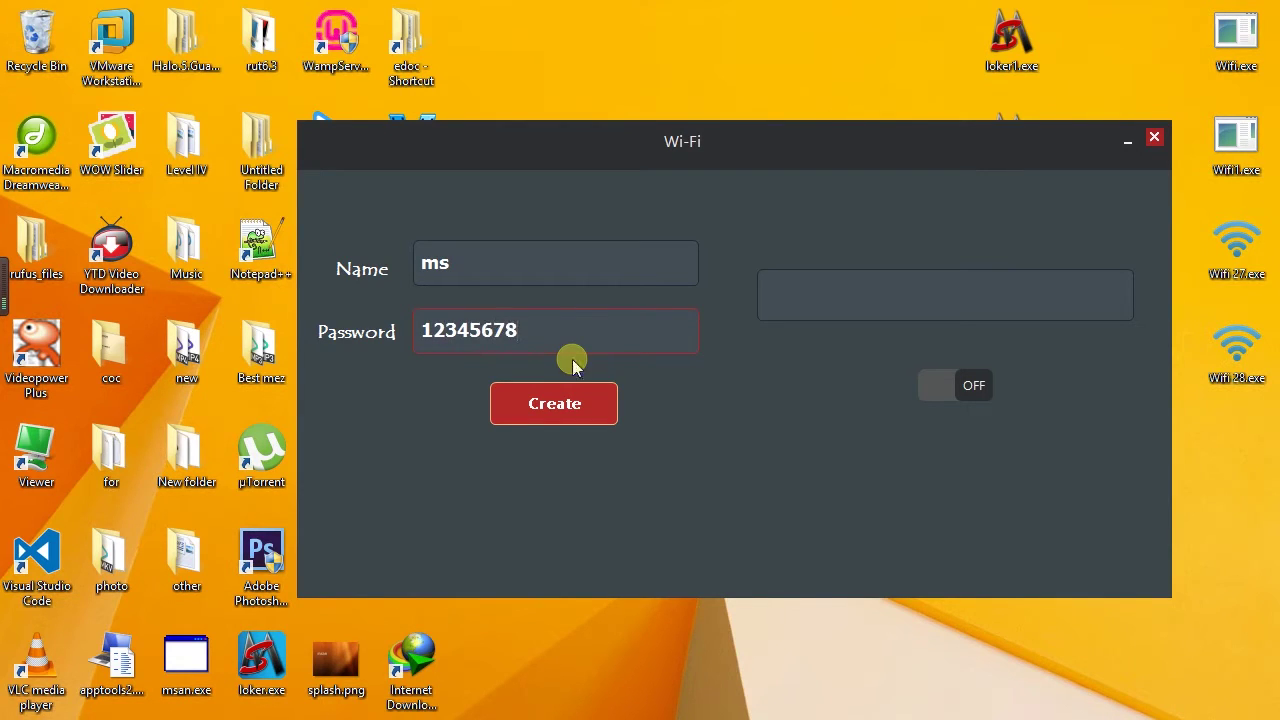
key("BackSpace")
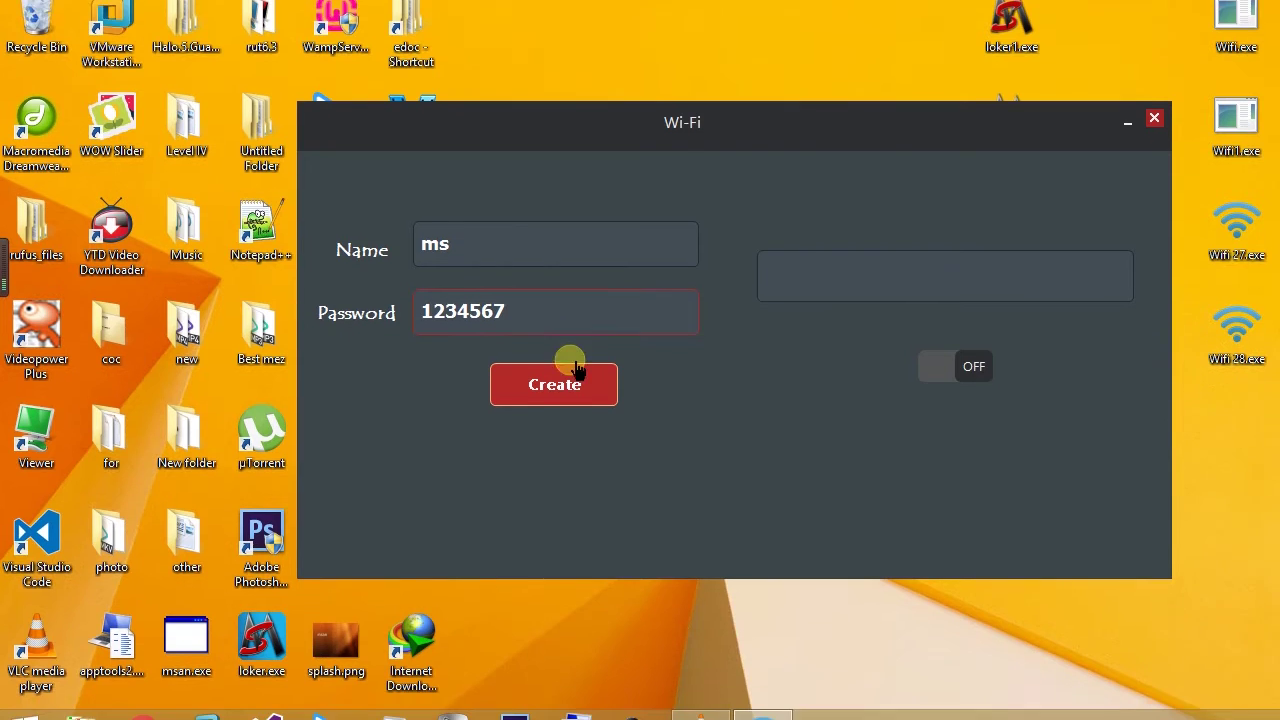
left_click(578, 378)
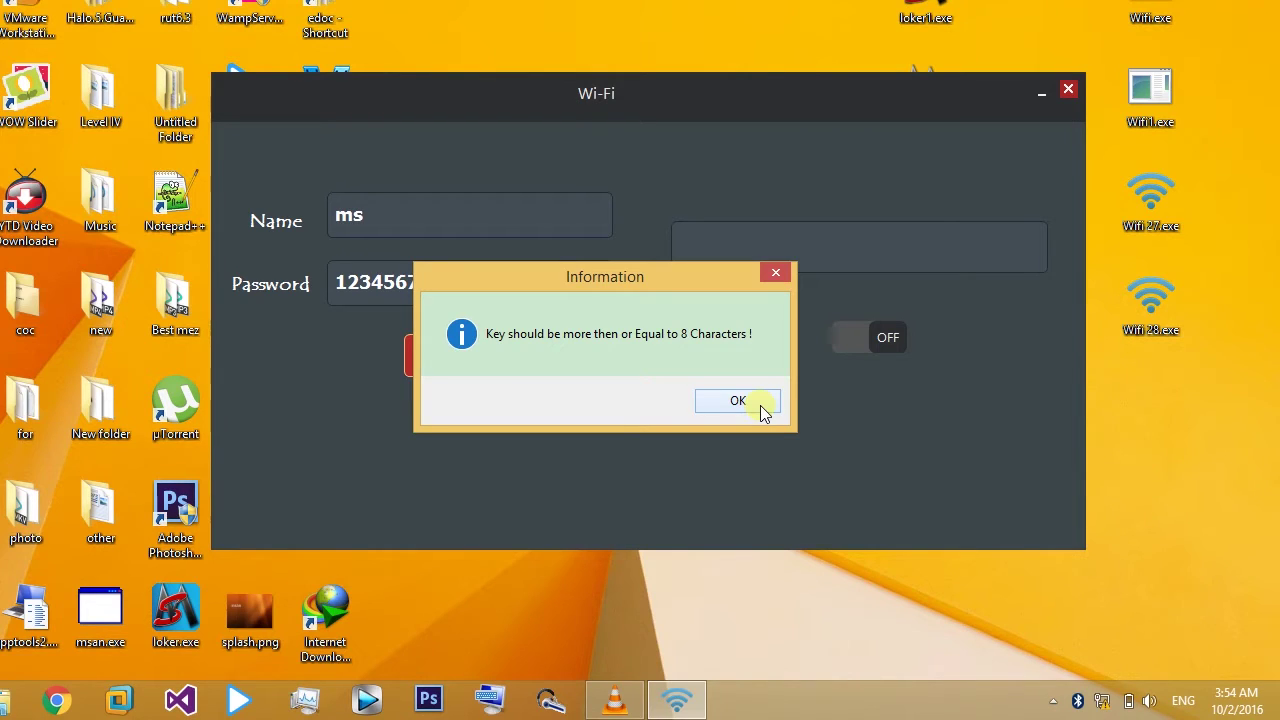
left_click(737, 401)
left_click(600, 340)
type("8")
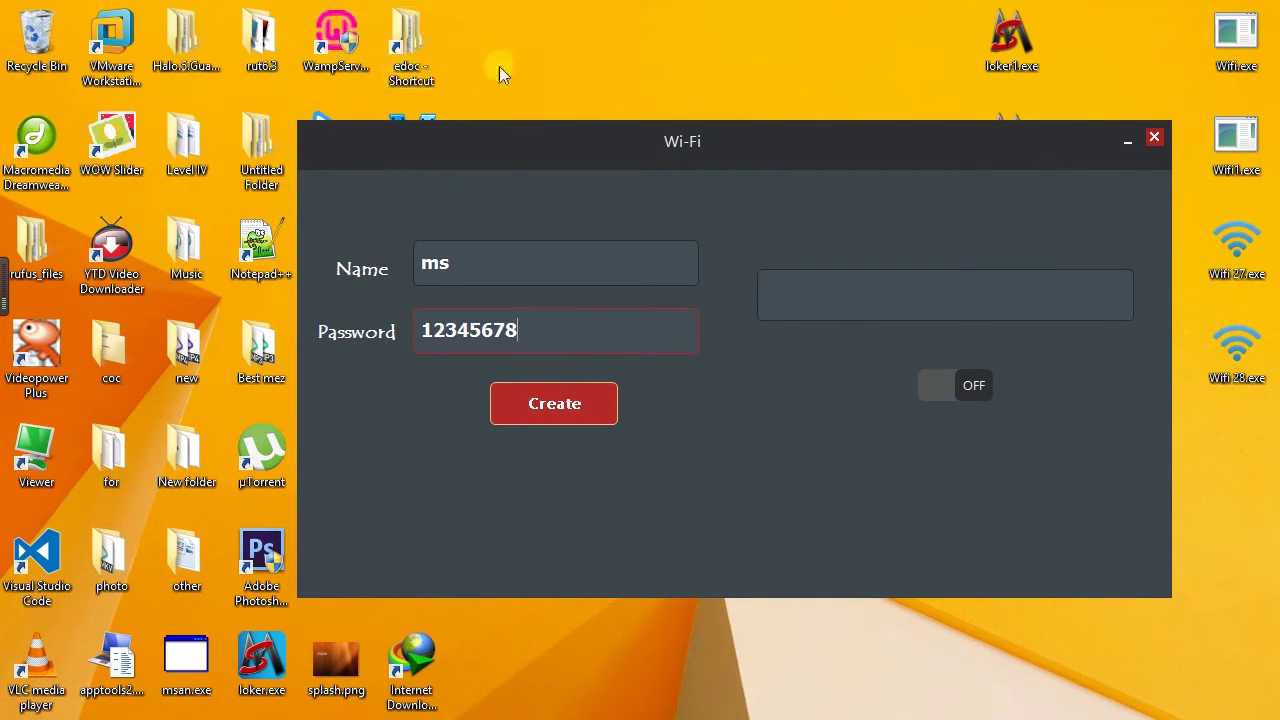
left_click_drag(514, 137, 492, 123)
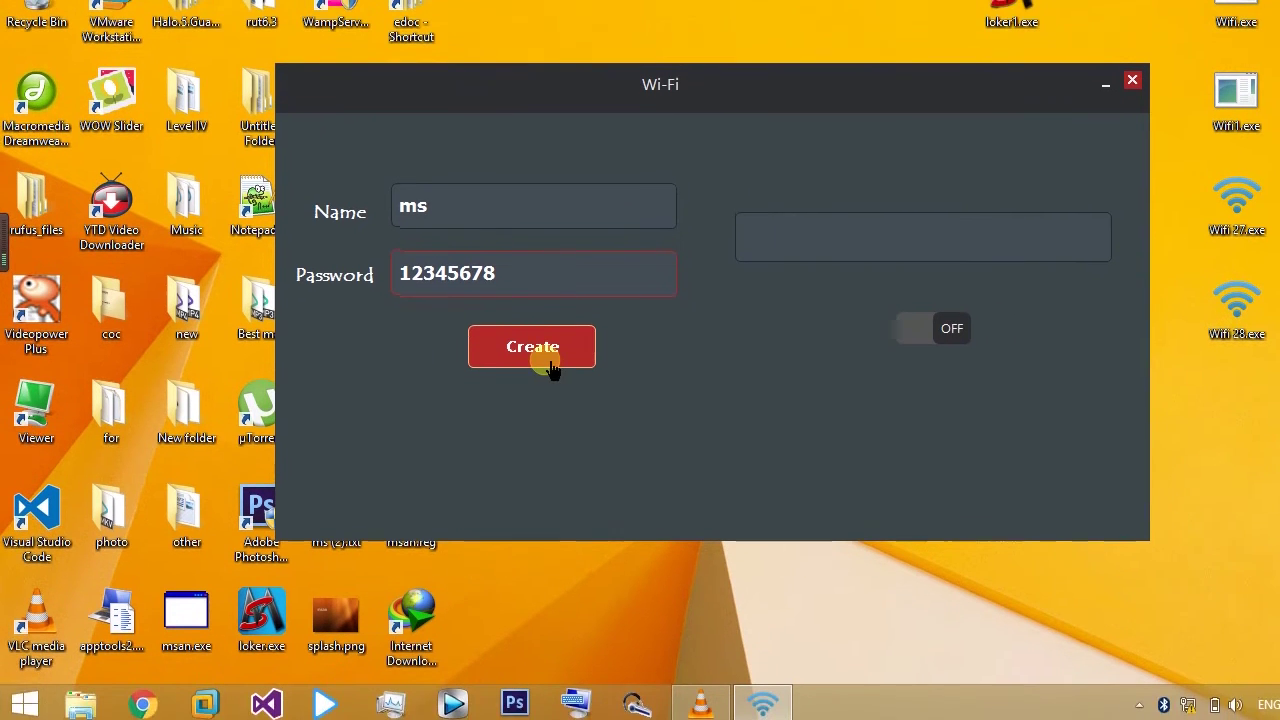
left_click(548, 360)
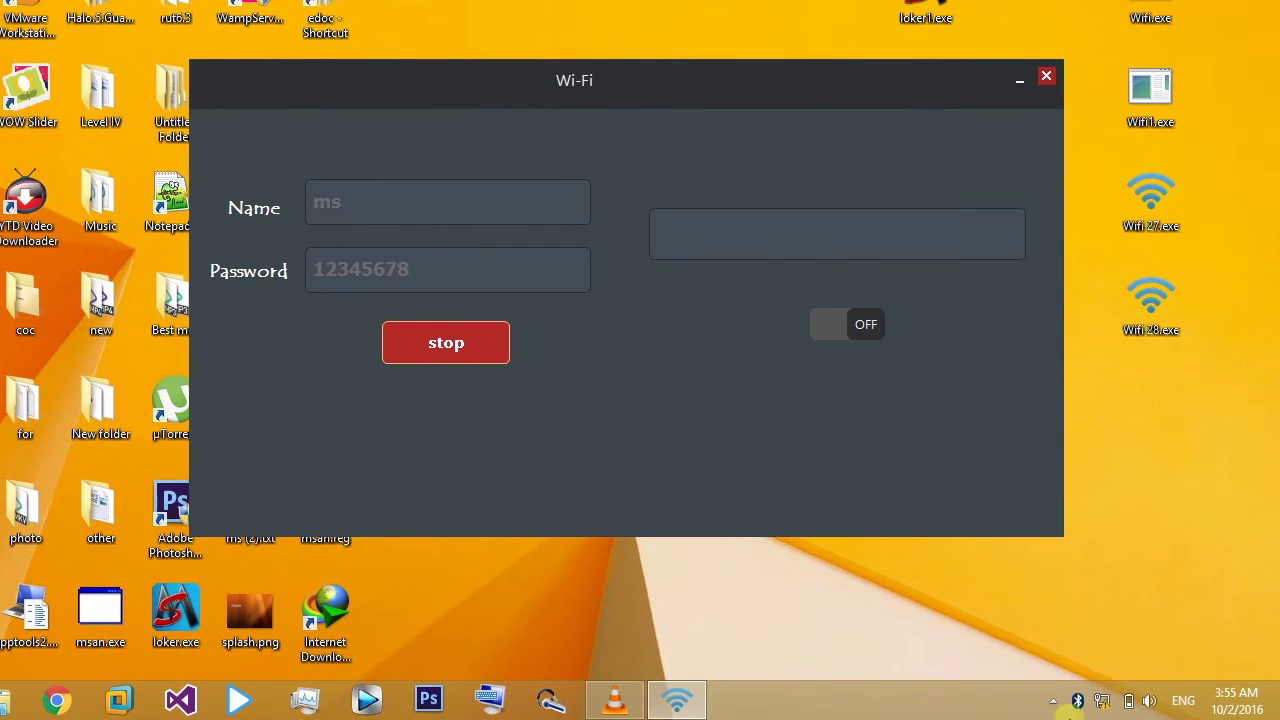
Step: Open Network and Sharing Center from the tray network icon and place it beside the Wi-Fi window
mouse_move(1106, 709)
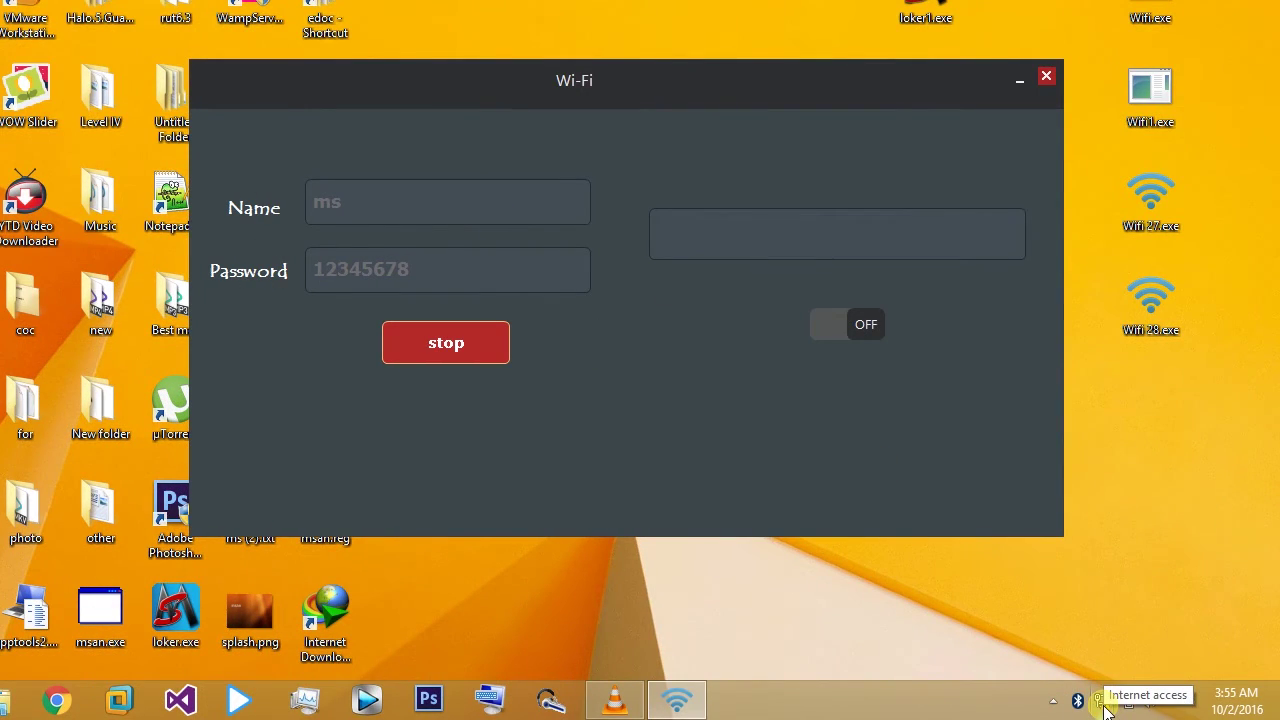
right_click(1106, 709)
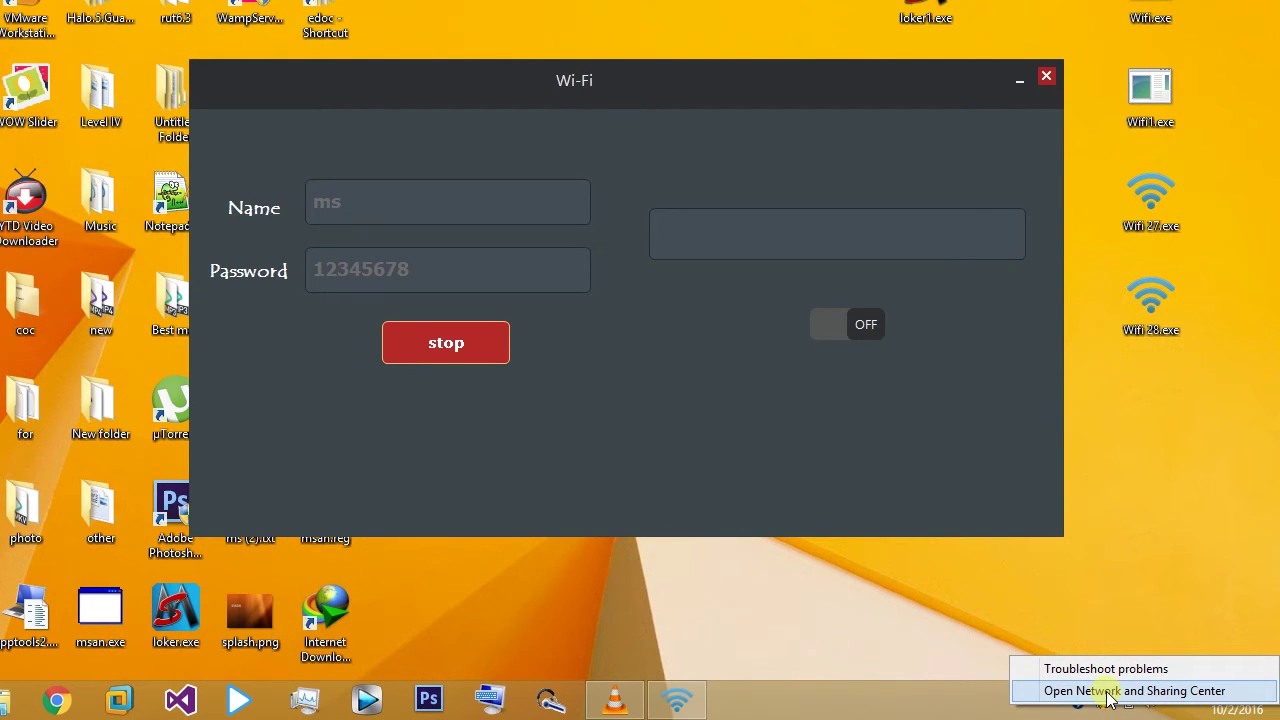
left_click(1105, 691)
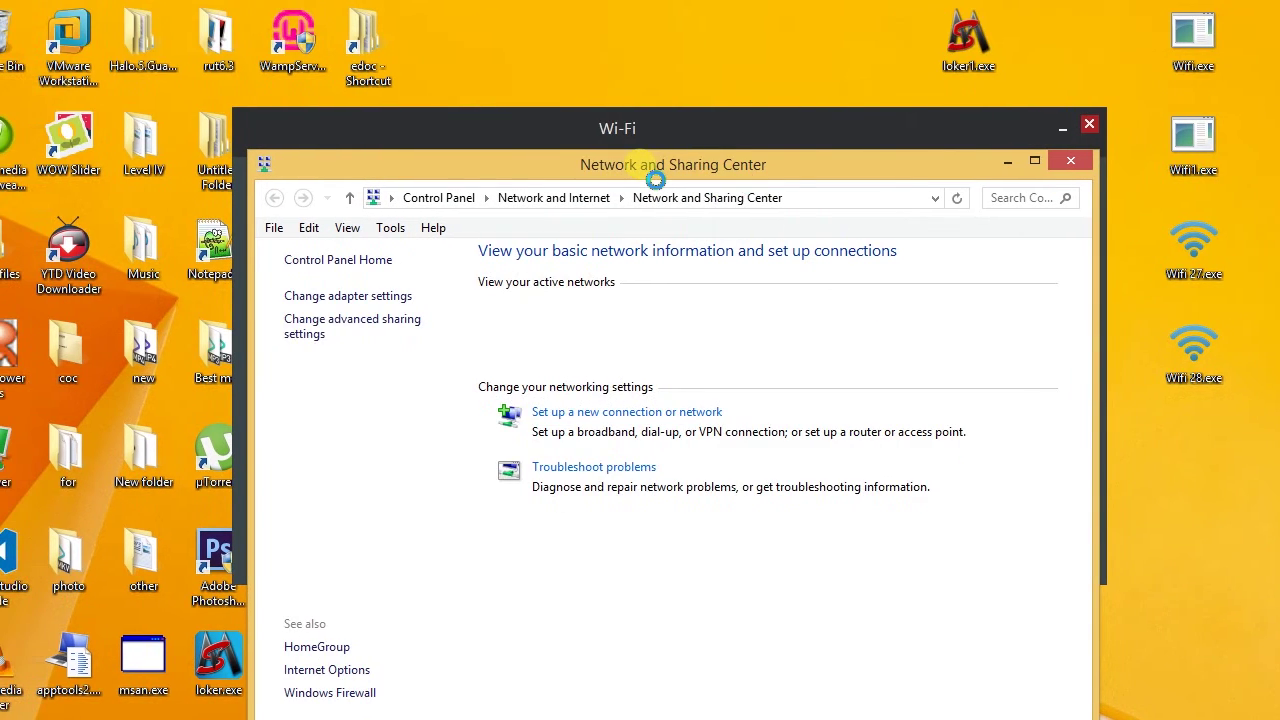
left_click_drag(616, 165, 605, 329)
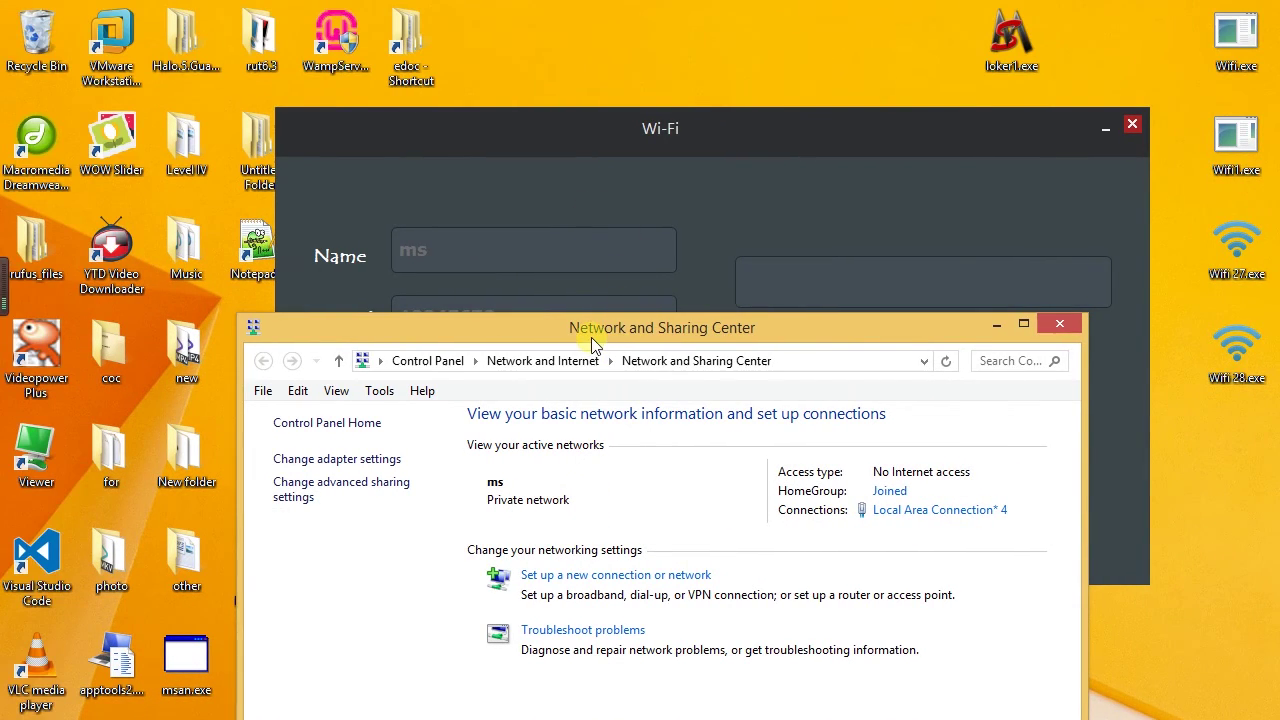
left_click_drag(592, 342, 352, 148)
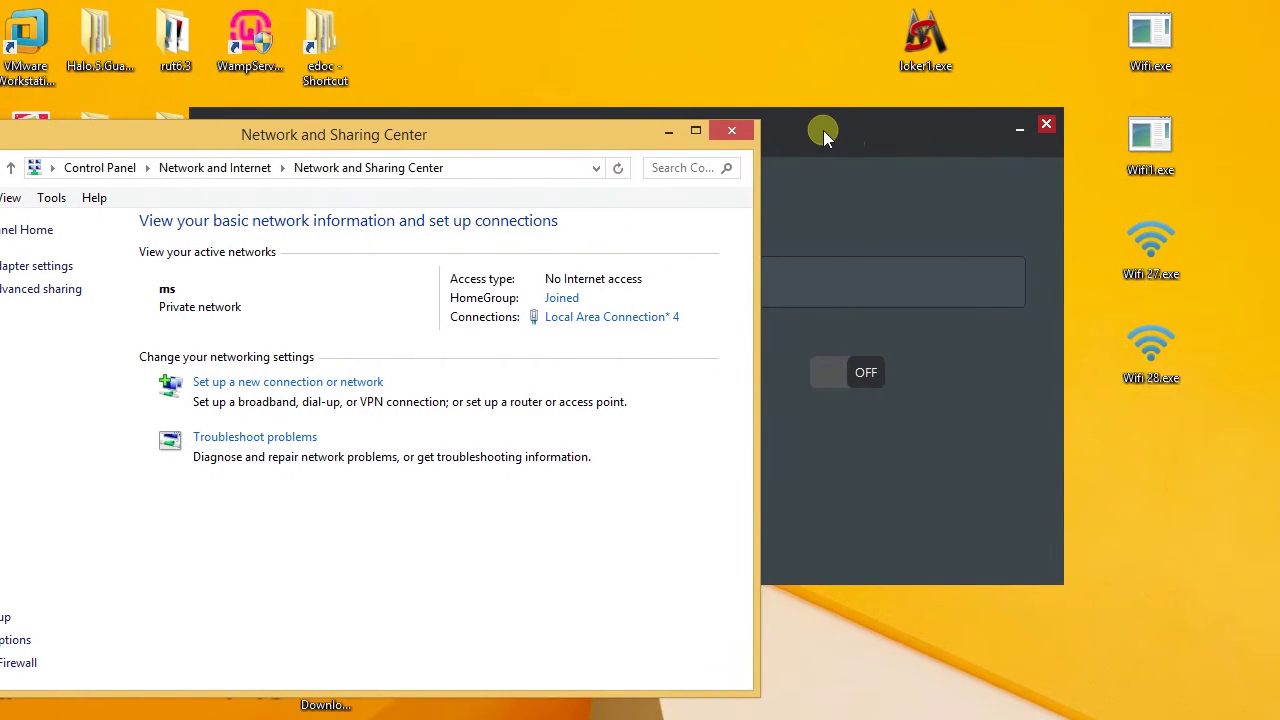
left_click_drag(823, 130, 1001, 177)
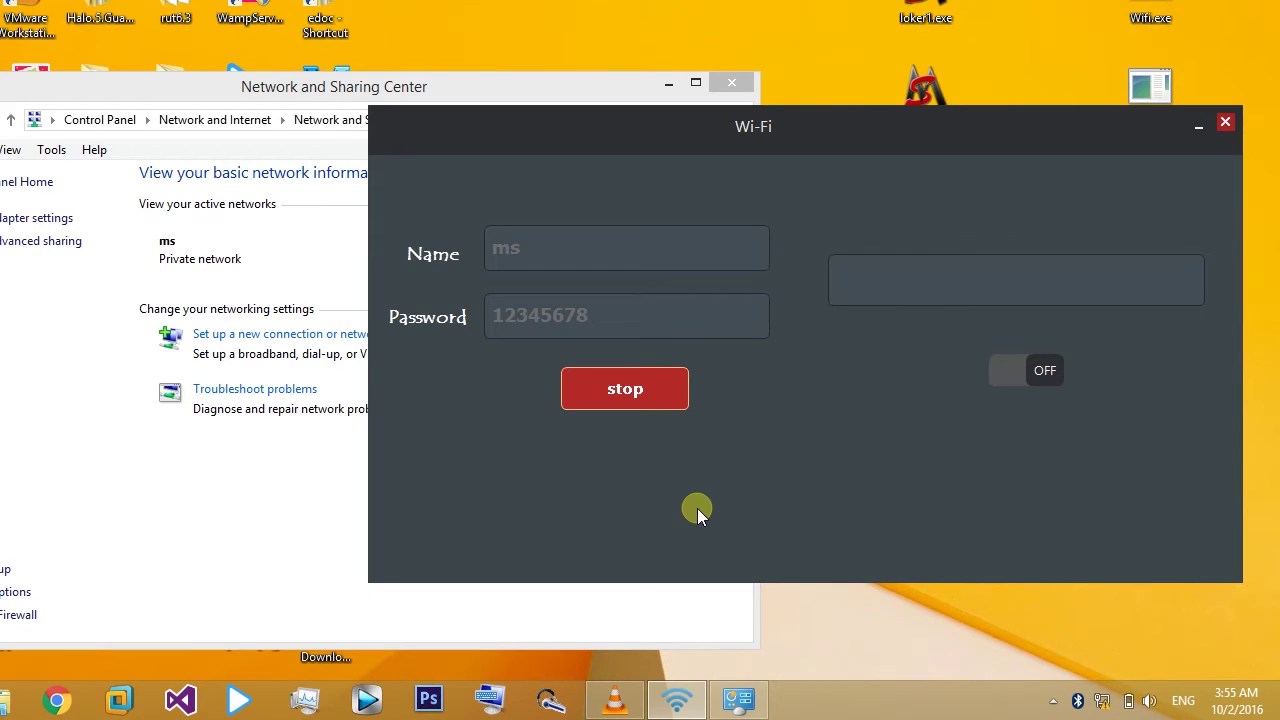
Step: Stop the ms hotspot so Network and Sharing Center shows no connected networks
left_click(636, 397)
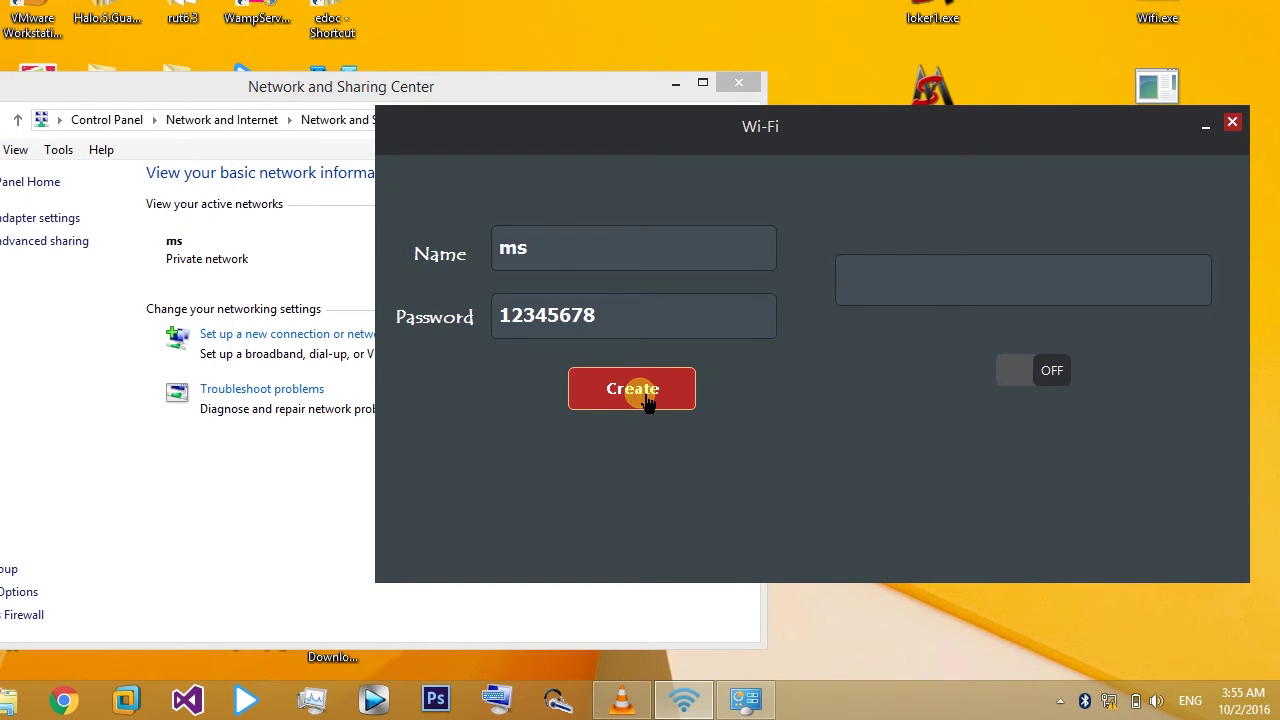
left_click(350, 465)
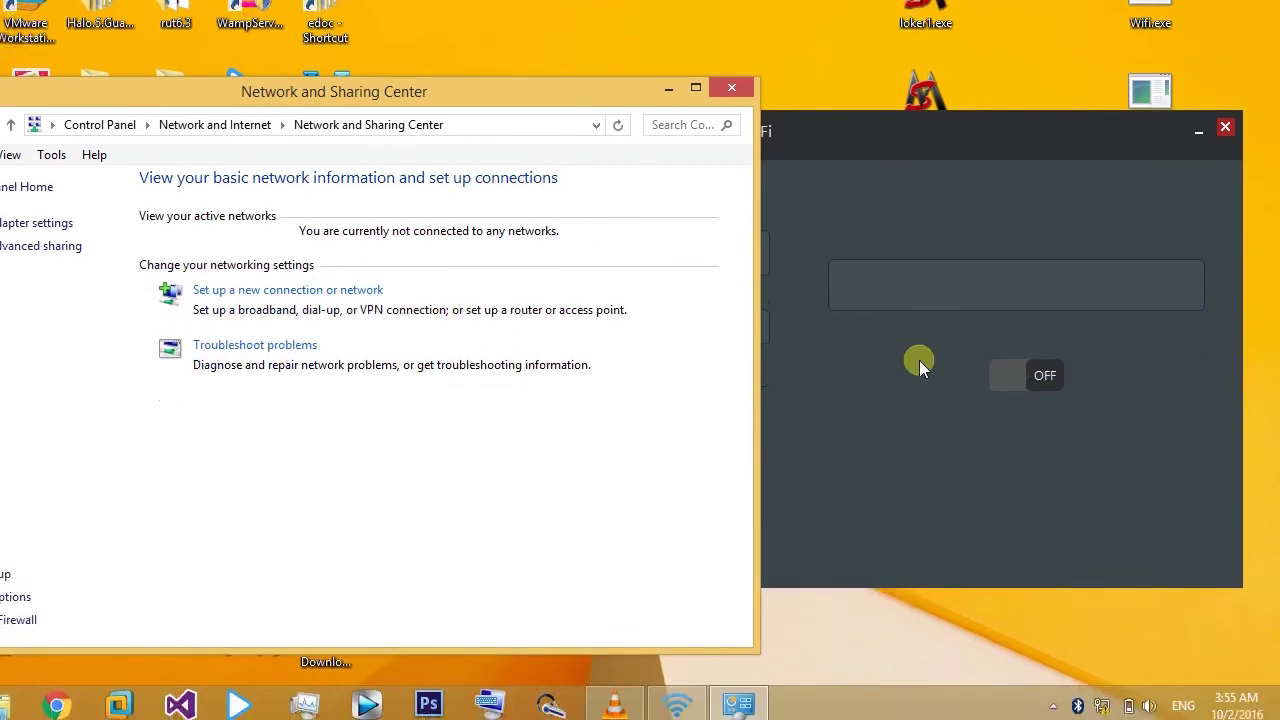
left_click(983, 407)
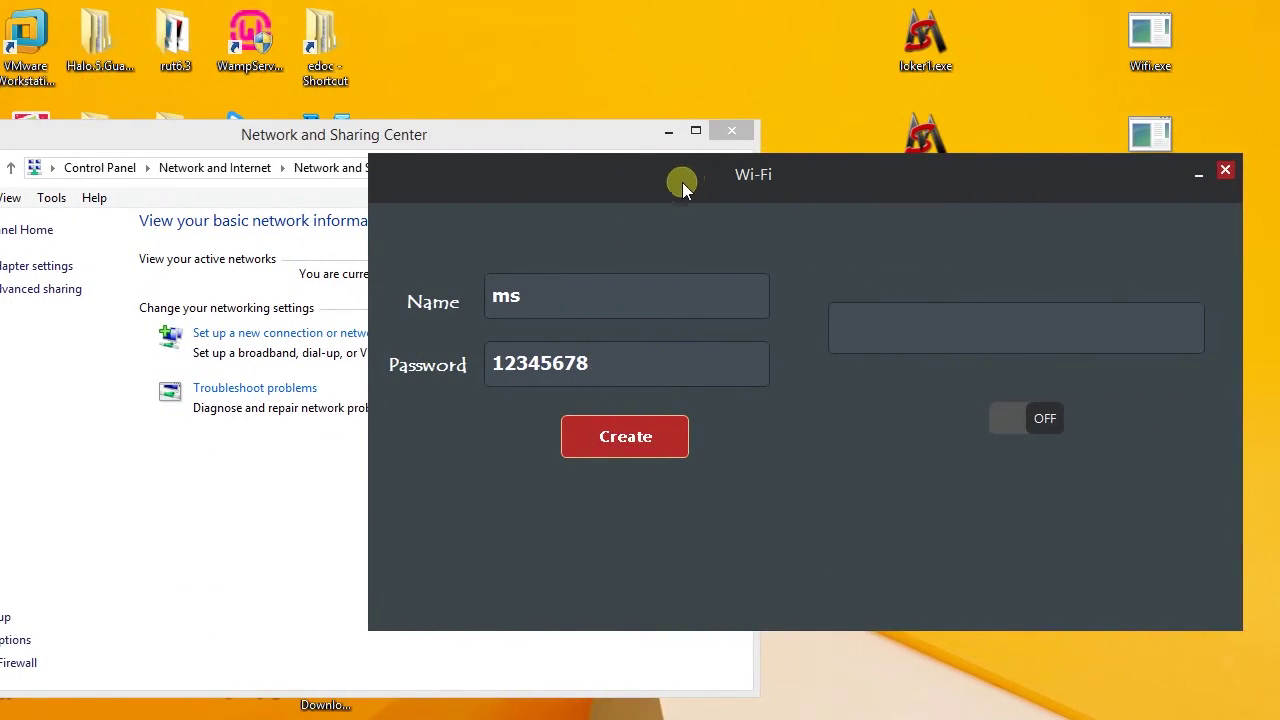
Step: Switch the Wi-Fi toggle from OFF to ON so 'The hosted network started.' appears
left_click_drag(682, 182, 732, 178)
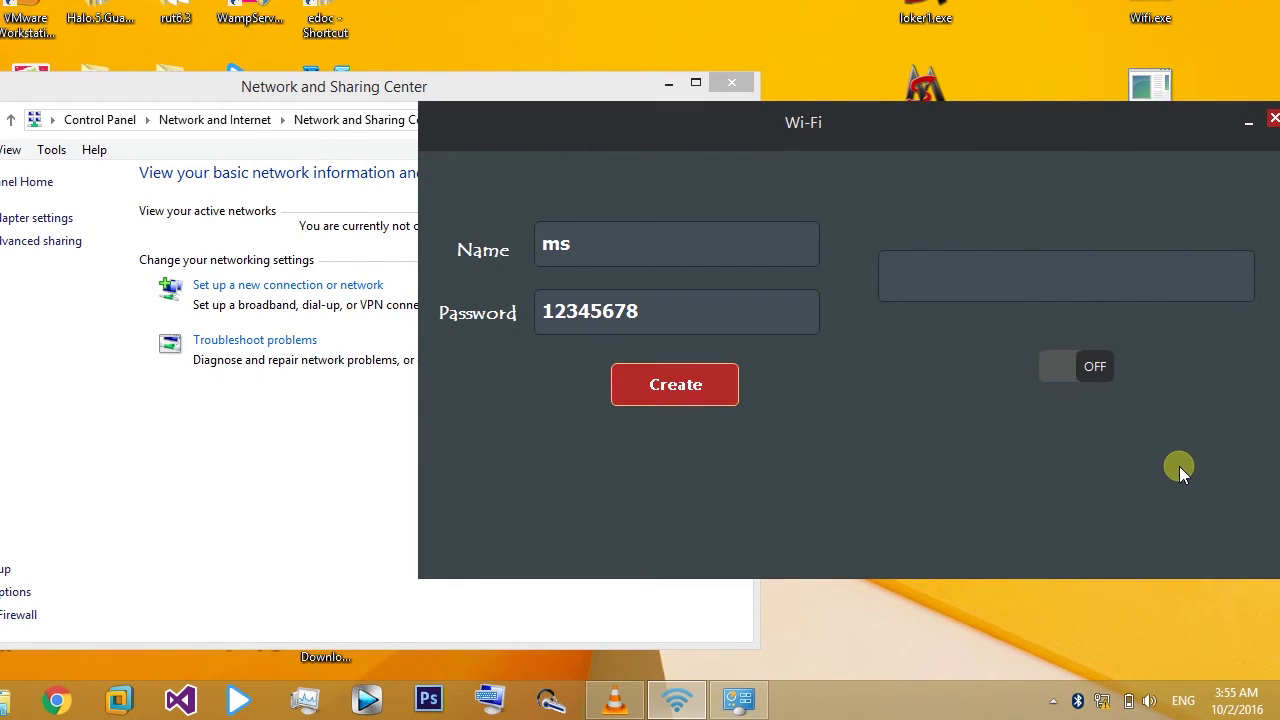
left_click(1095, 368)
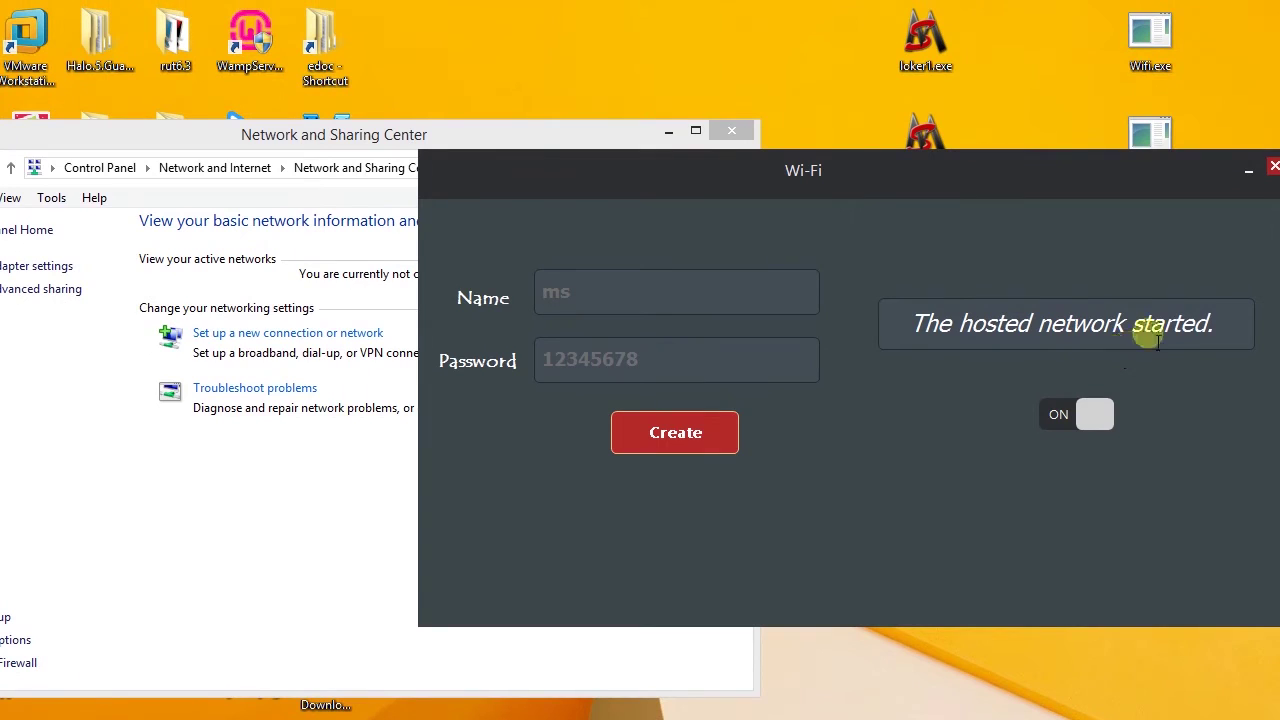
left_click_drag(1214, 323, 874, 304)
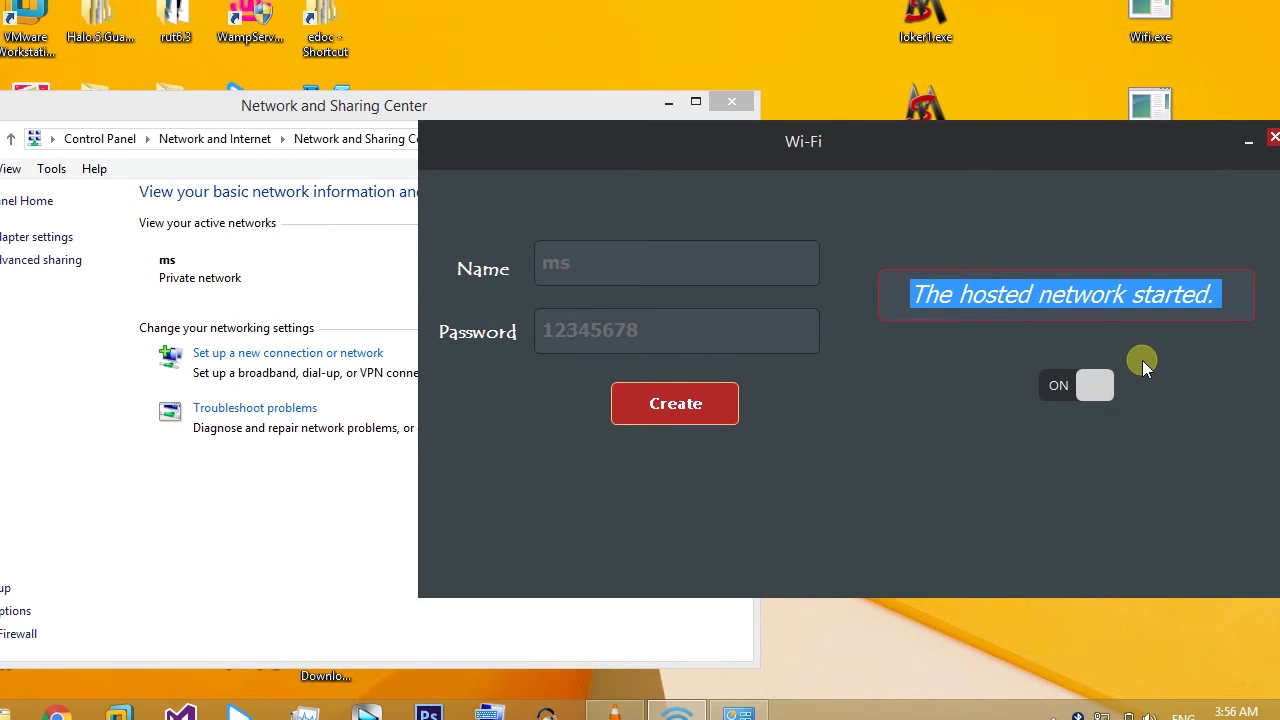
left_click(1004, 294)
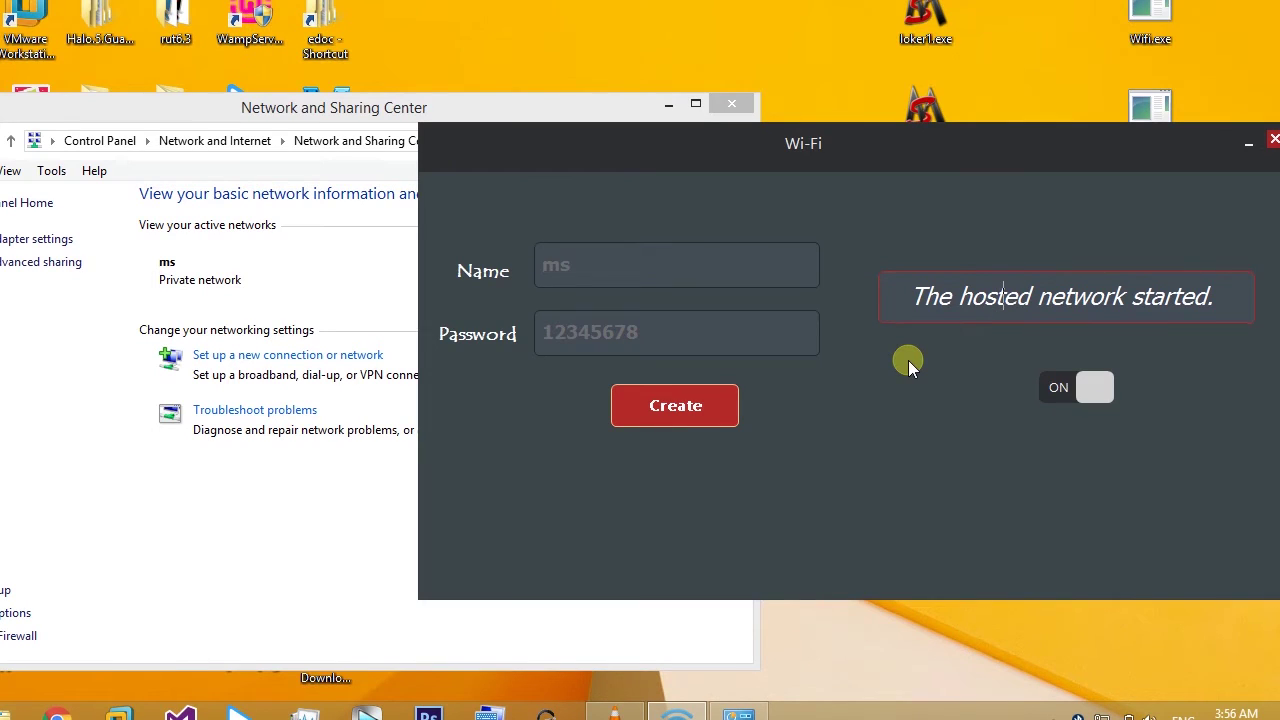
Step: Check the hotspot's start and stop actions, then close the Wi-Fi app window
right_click(908, 360)
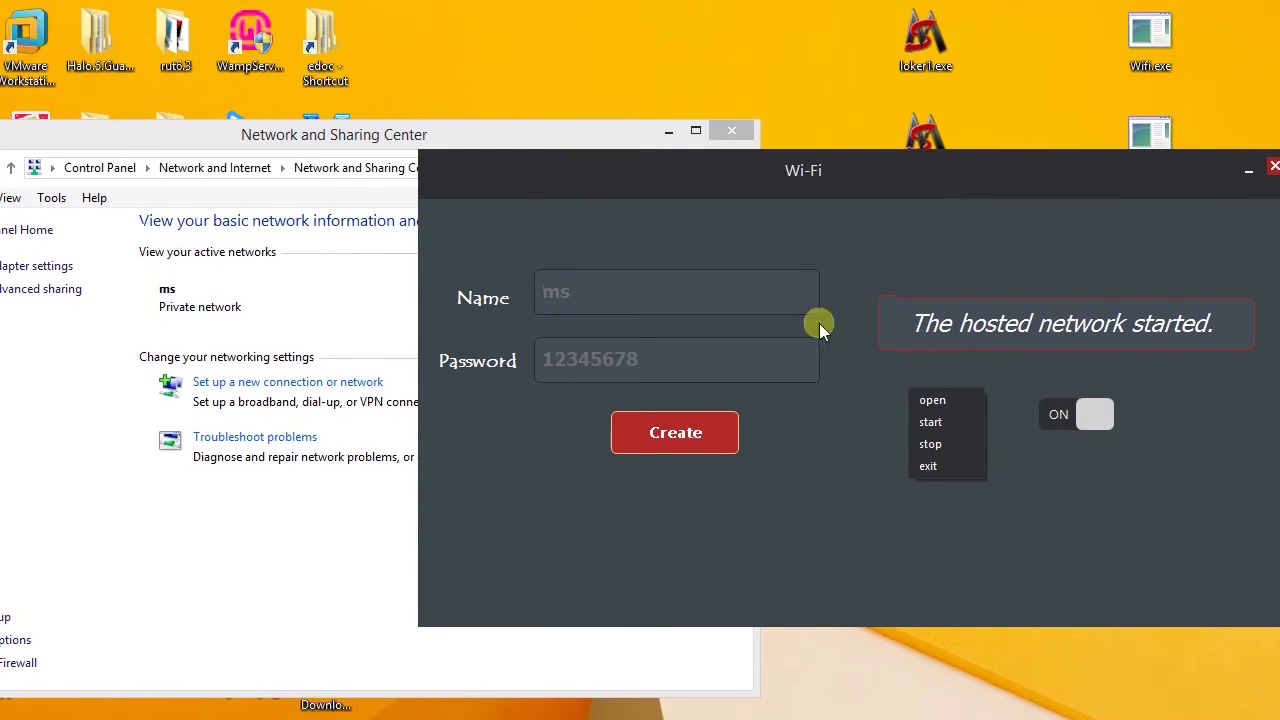
right_click(836, 398)
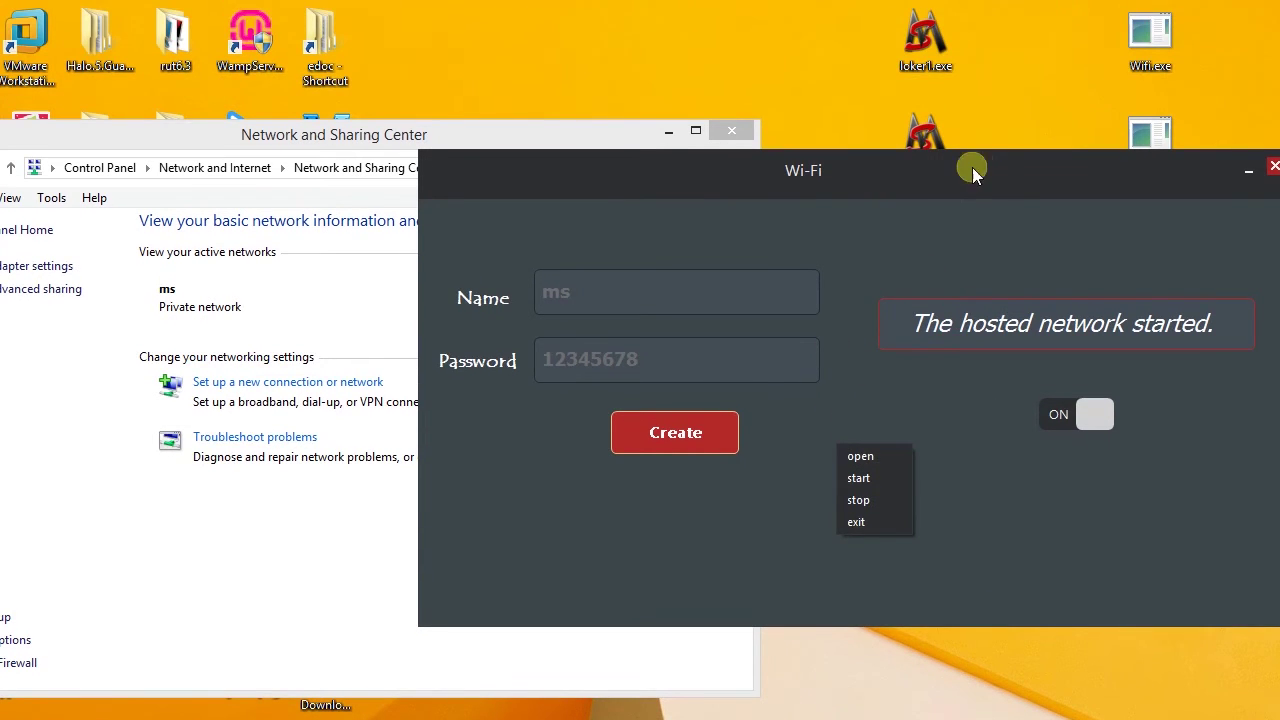
left_click(975, 172)
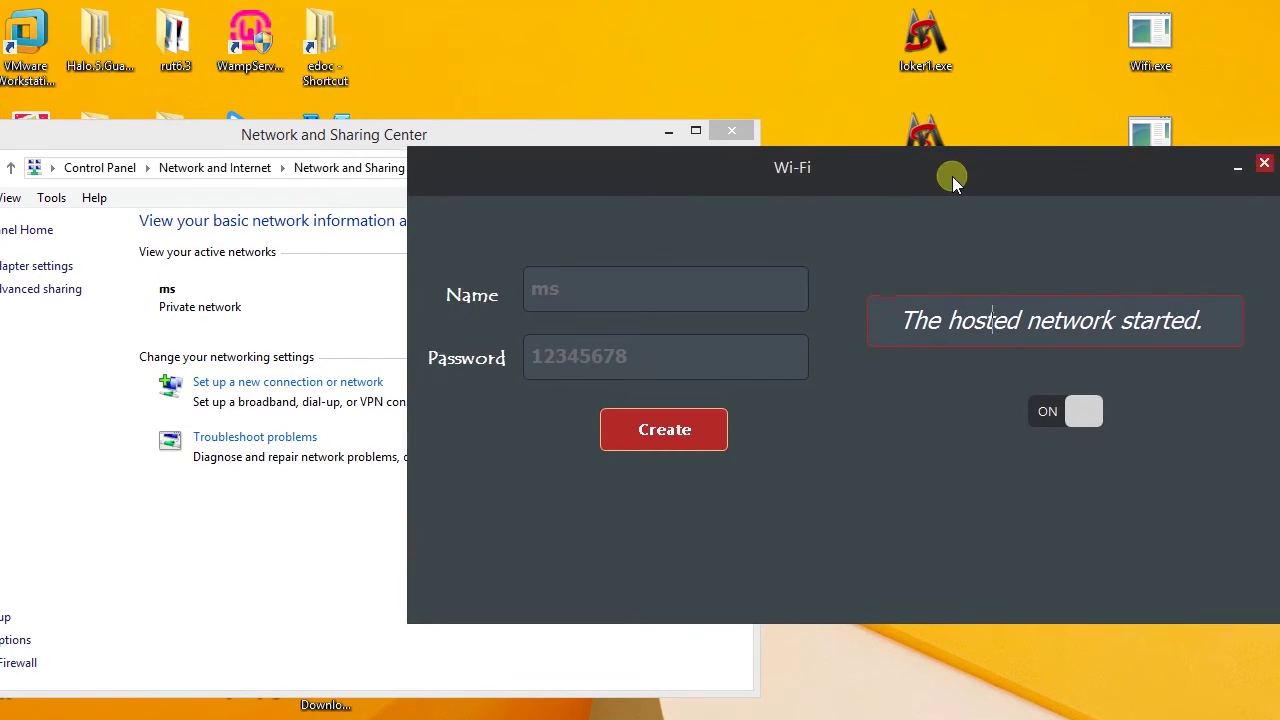
left_click(1130, 153)
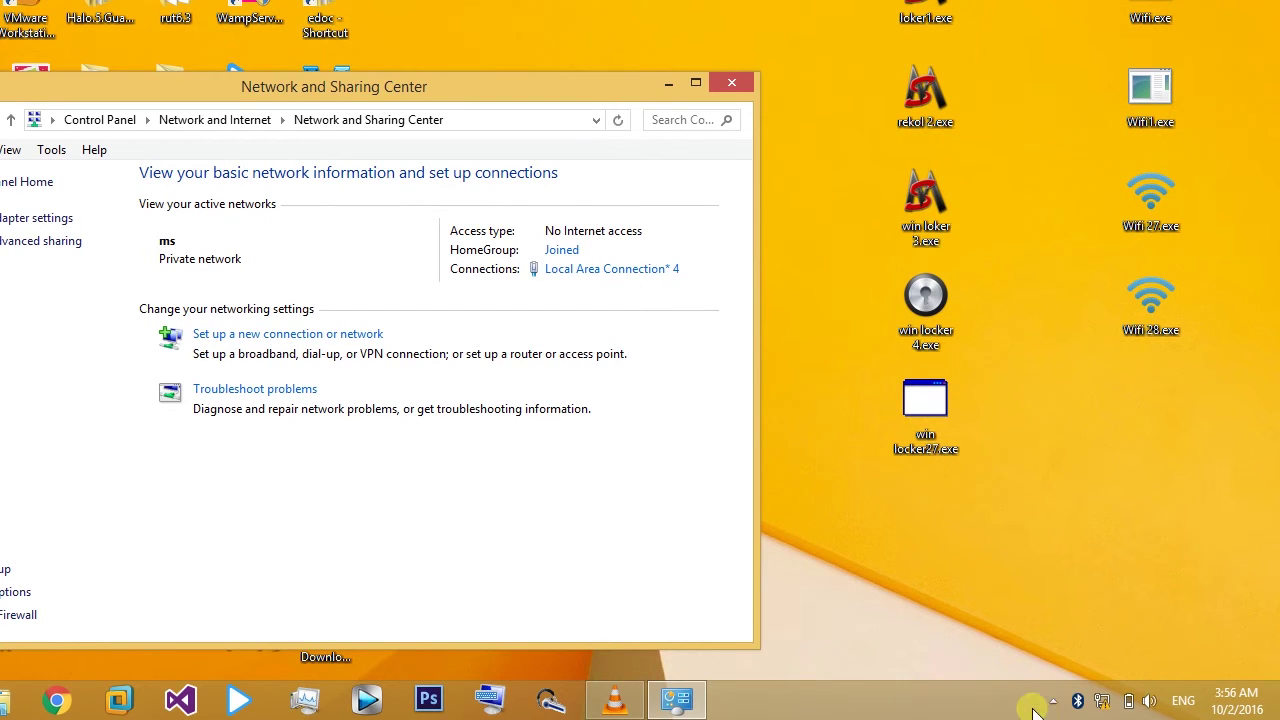
Step: From the tray icons, stop the hosted network, exit the duplicate Wi-Fi instance, and start it again
left_click(1052, 702)
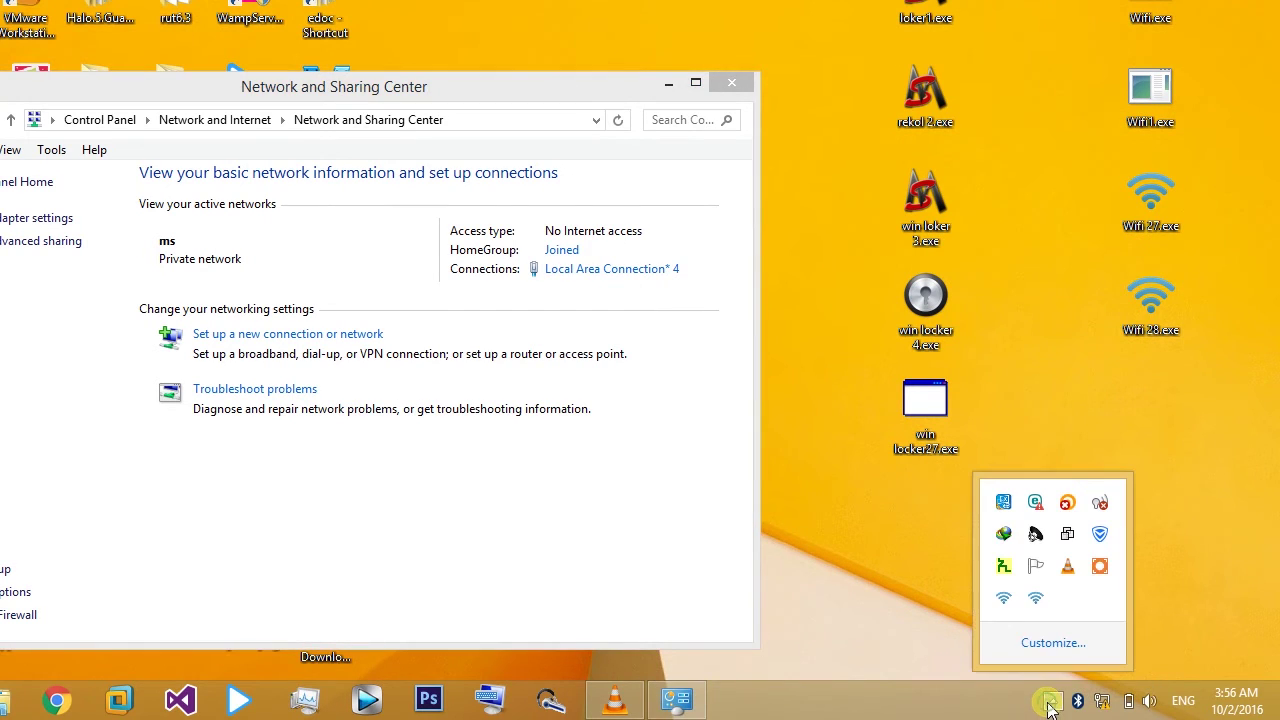
right_click(1035, 598)
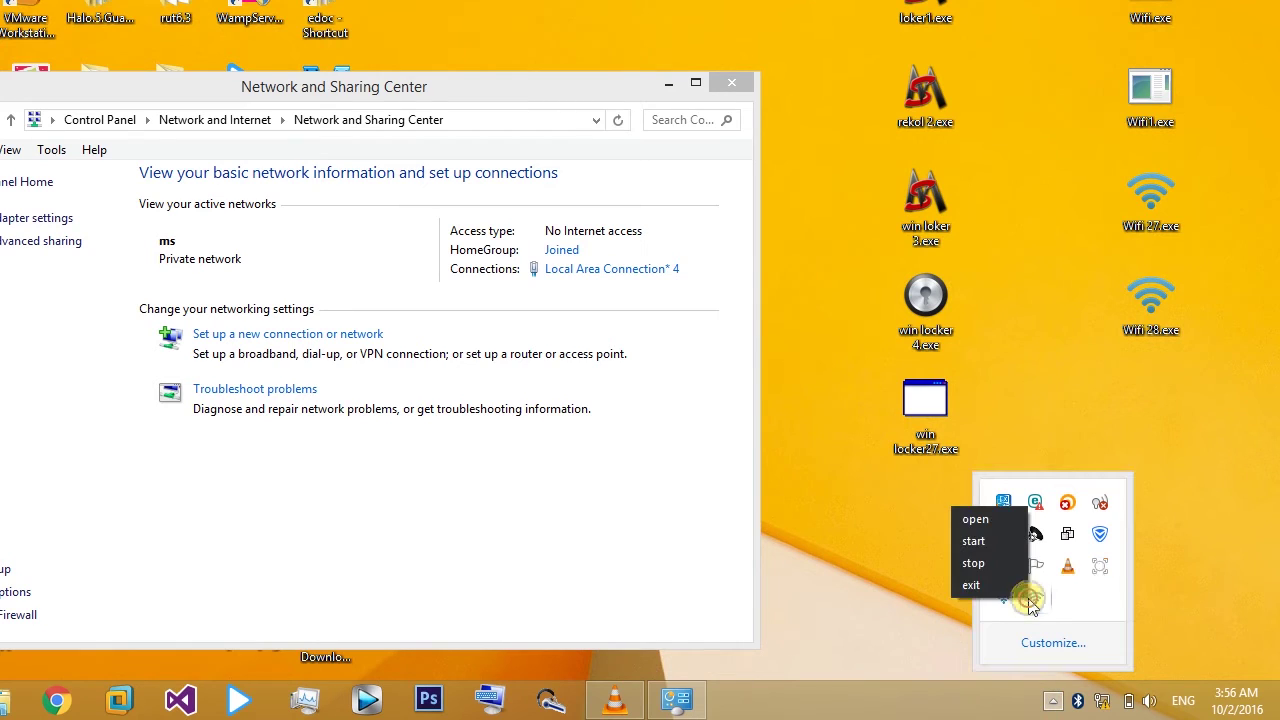
left_click(976, 564)
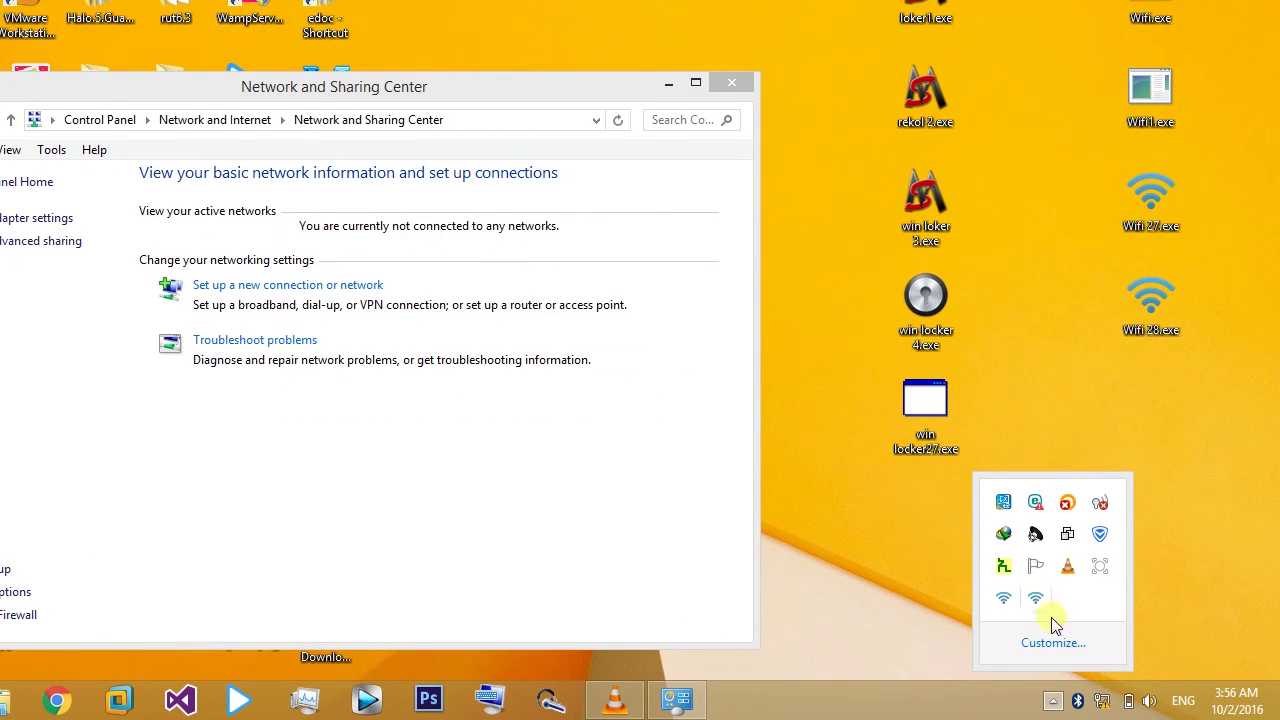
right_click(1036, 598)
left_click(978, 588)
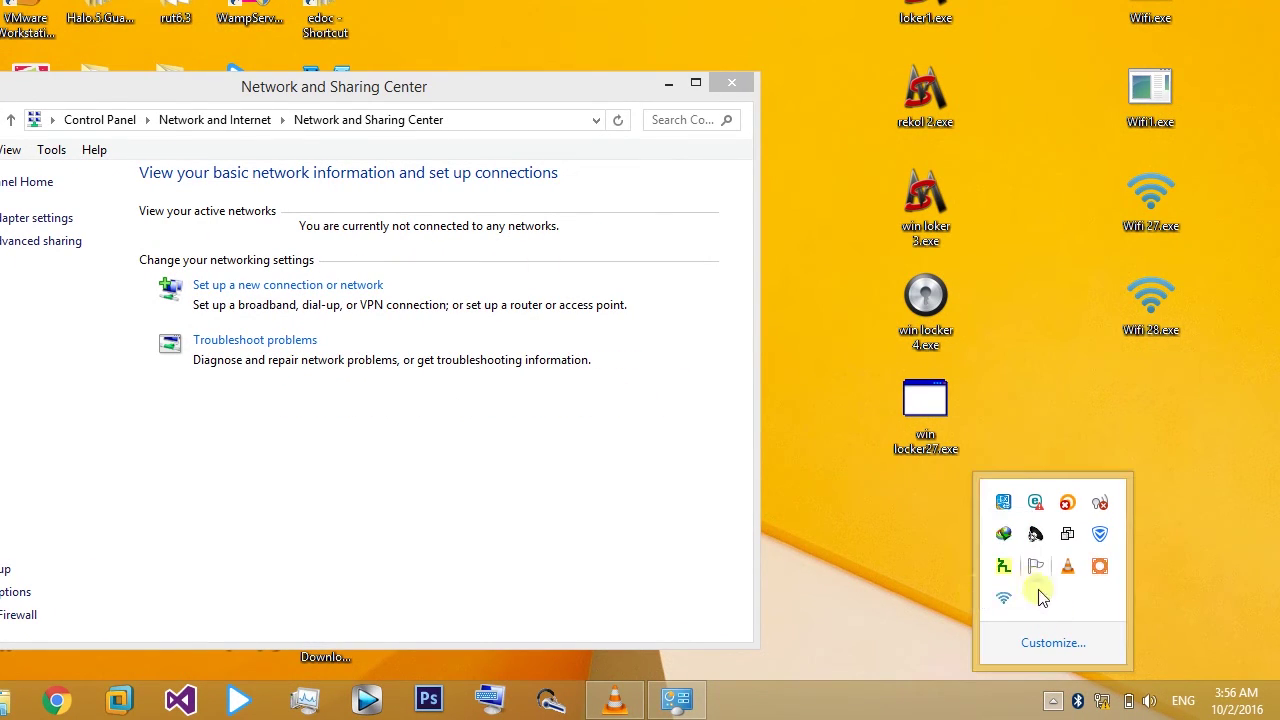
right_click(1003, 598)
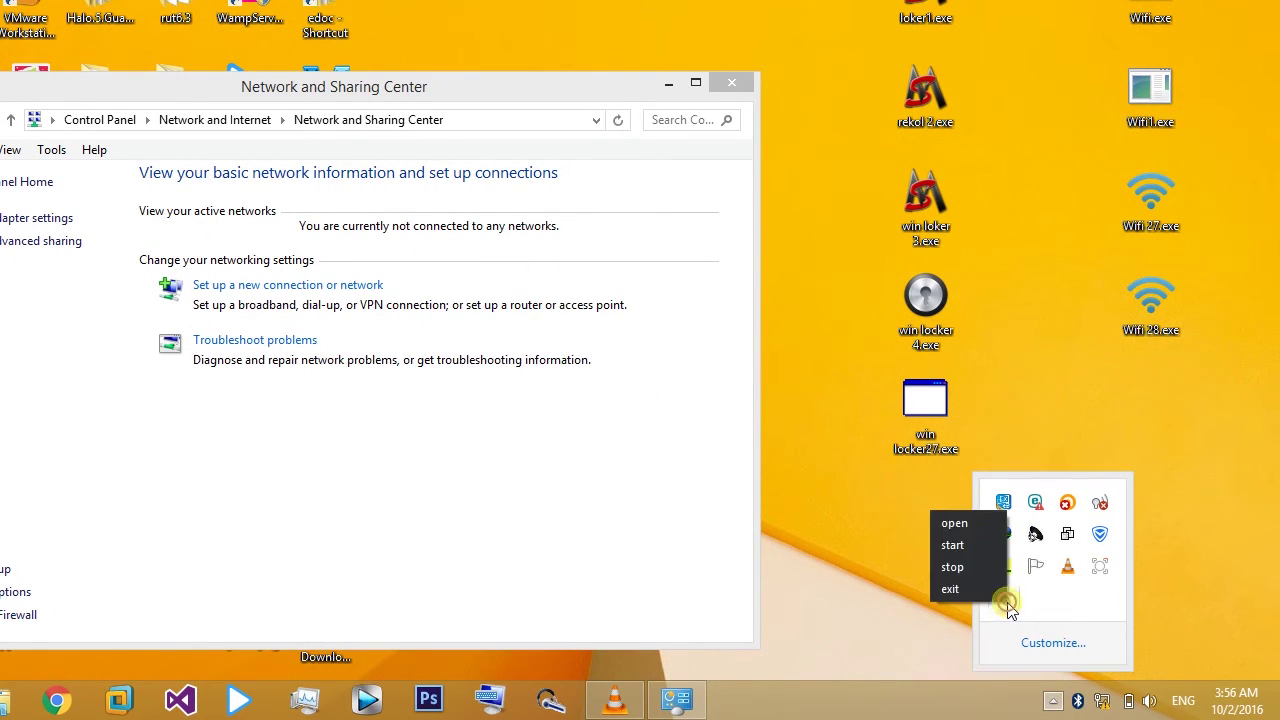
left_click(960, 545)
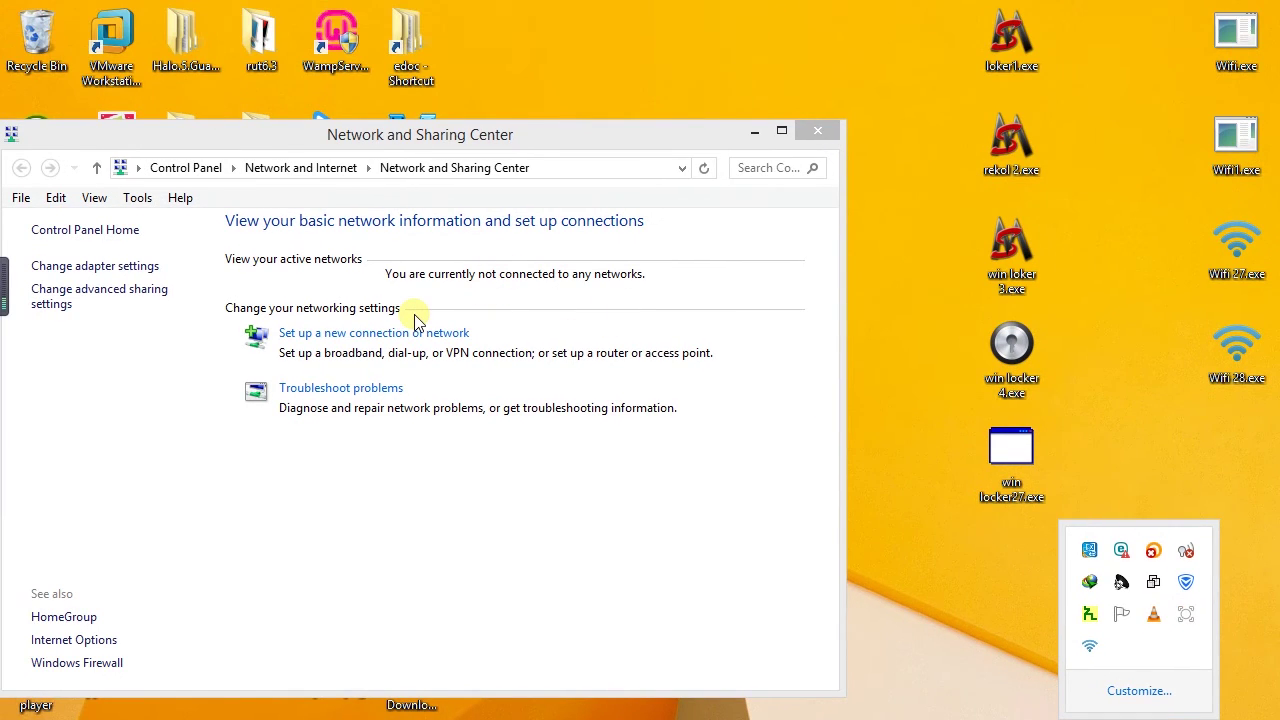
Step: Close the tray overflow and reposition Network and Sharing Center to show ms on Local Area Connection* 4
left_click(425, 320)
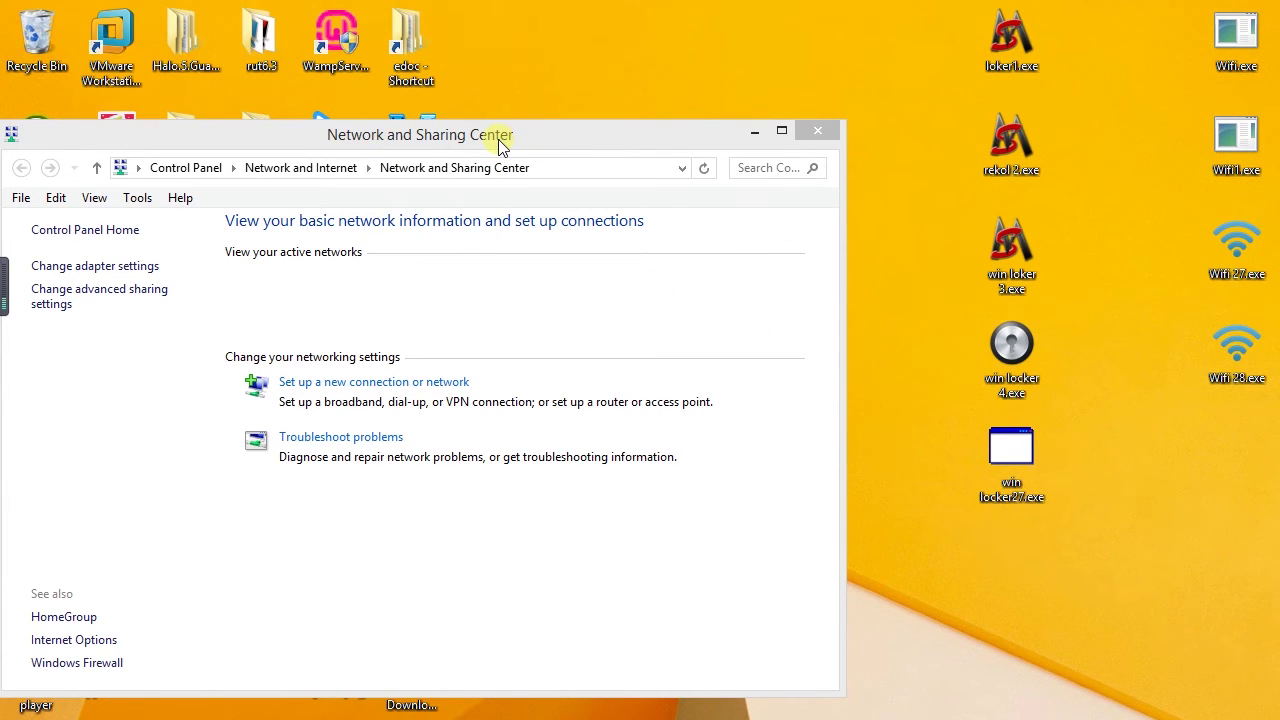
left_click_drag(571, 129, 520, 109)
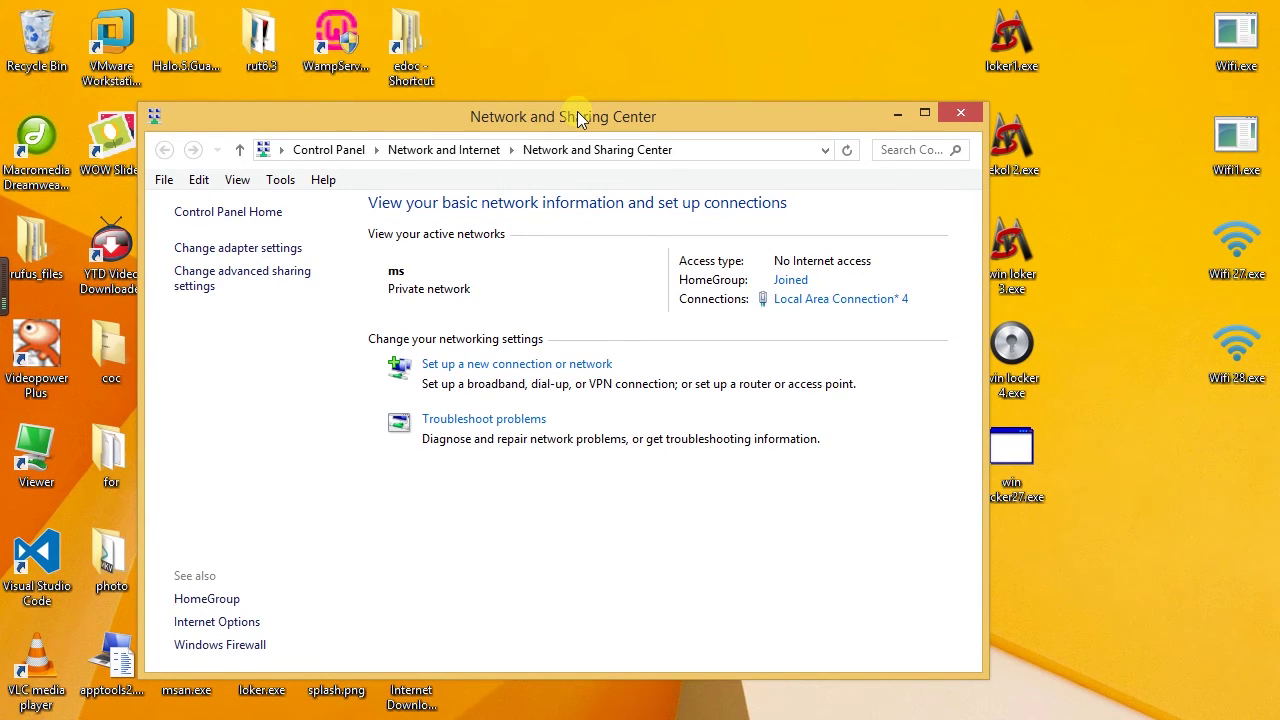
left_click_drag(577, 111, 655, 90)
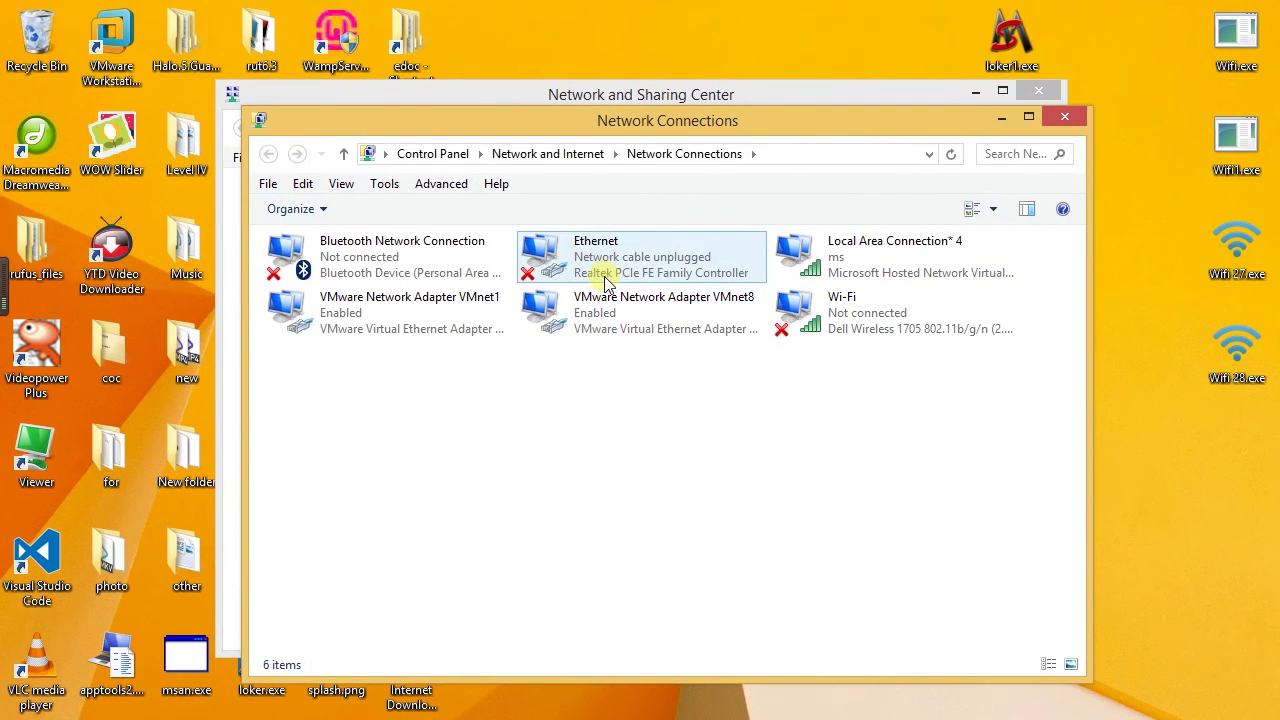
Step: Open Properties for the Ethernet adapter (Realtek PCIe FE Family Controller)
left_click(606, 257)
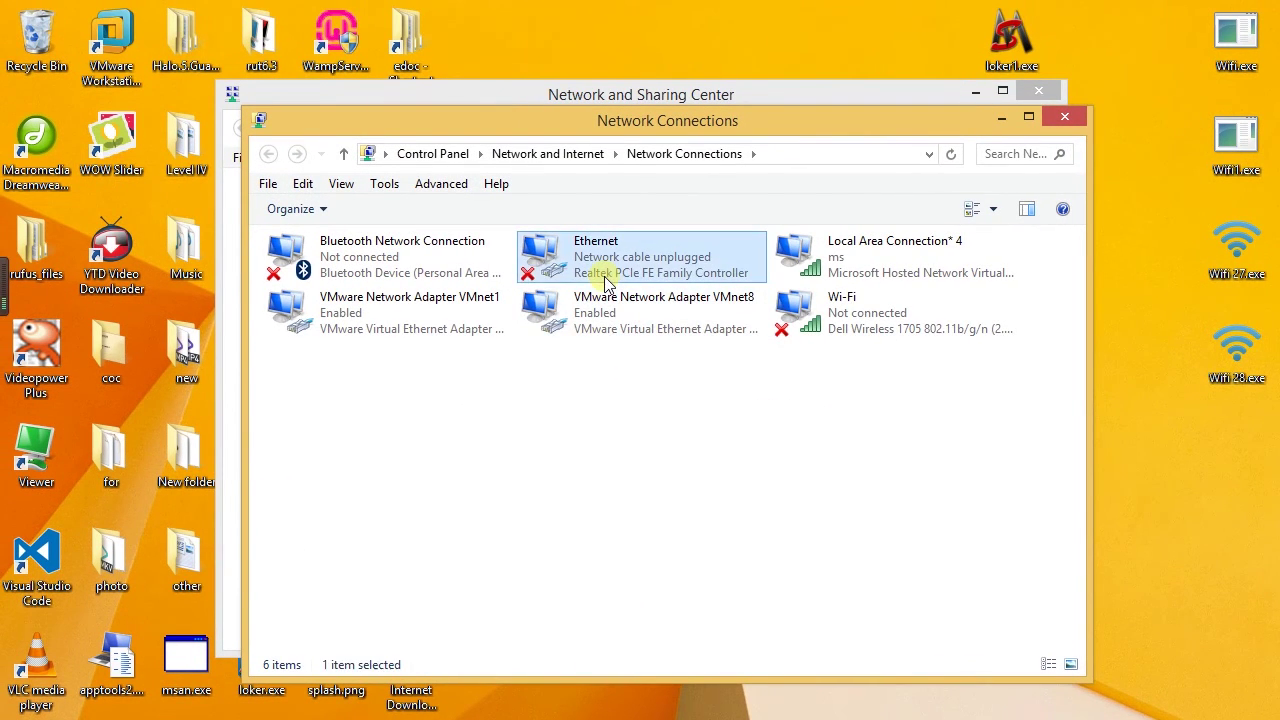
right_click(607, 282)
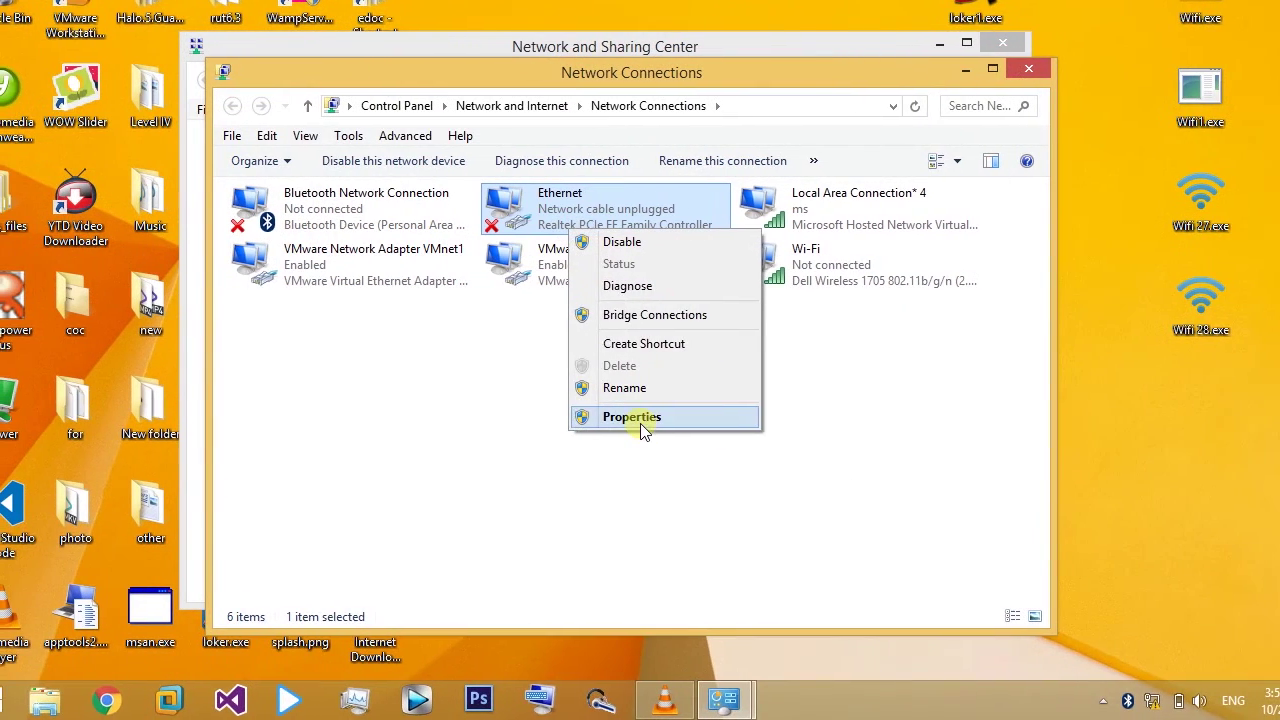
left_click(679, 471)
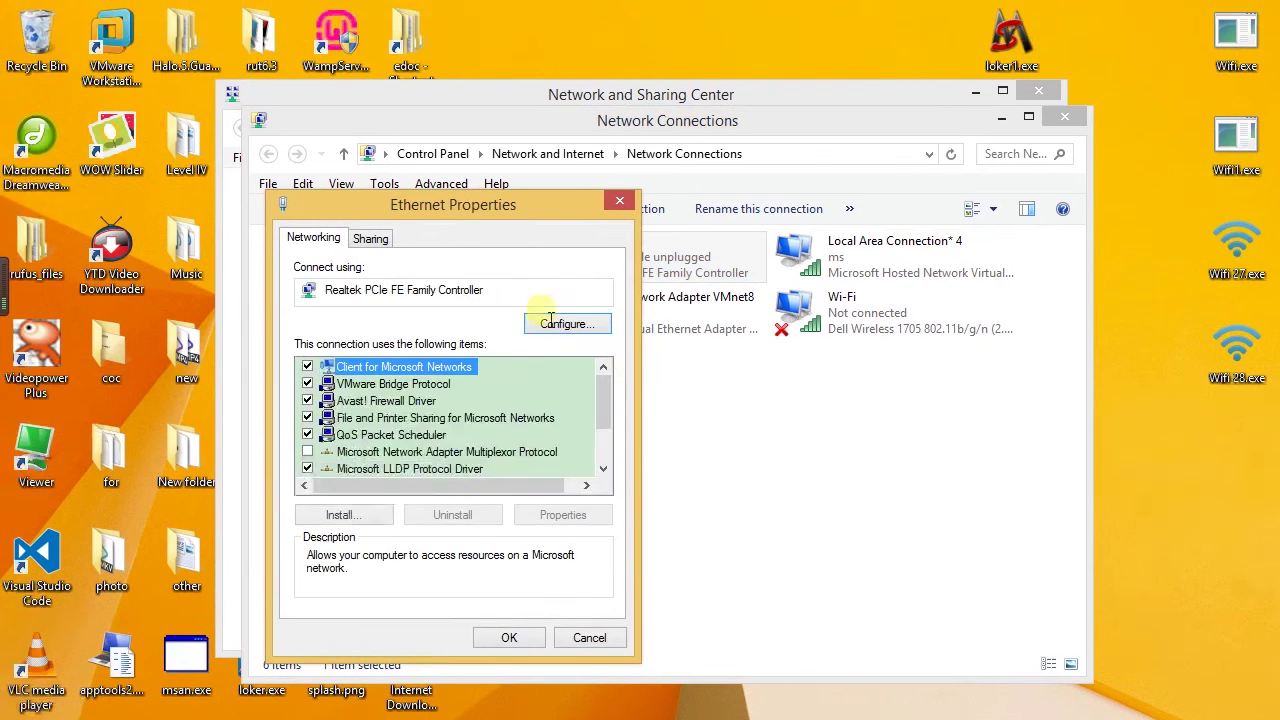
Step: On the Sharing tab, allow other users to connect through Local Area Connection* 4 and confirm with OK
left_click_drag(464, 212, 476, 207)
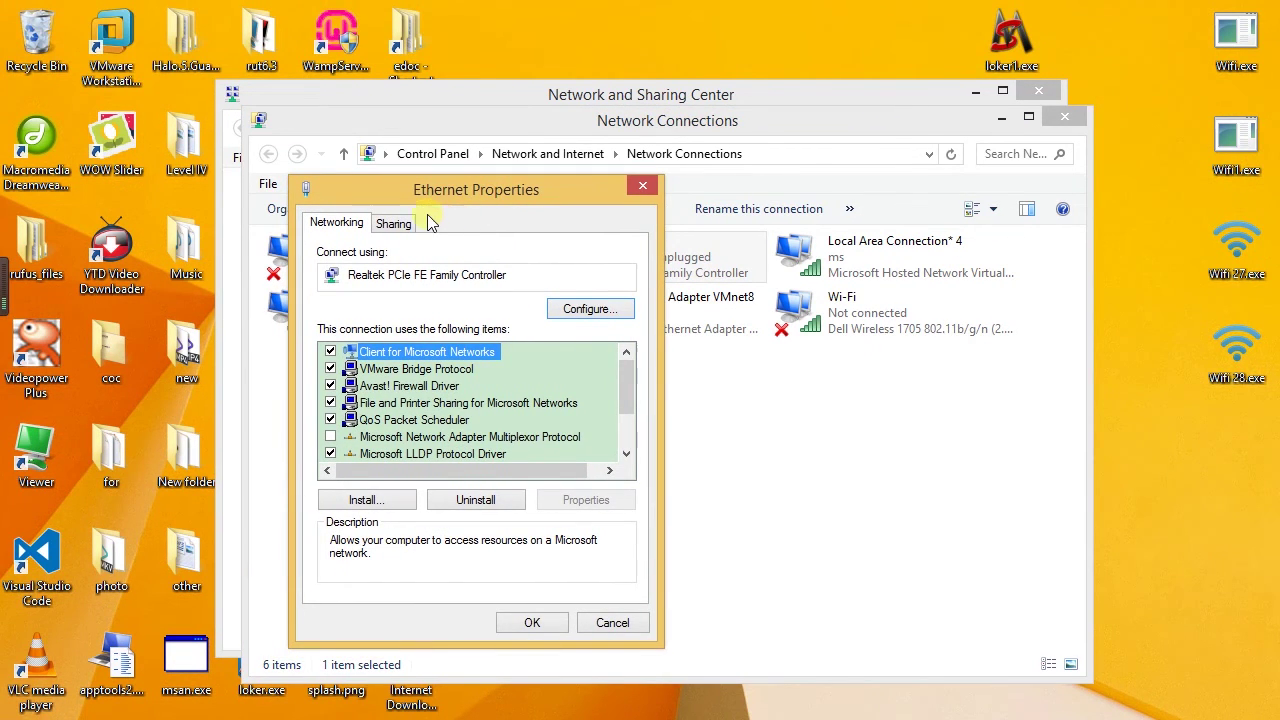
left_click(387, 244)
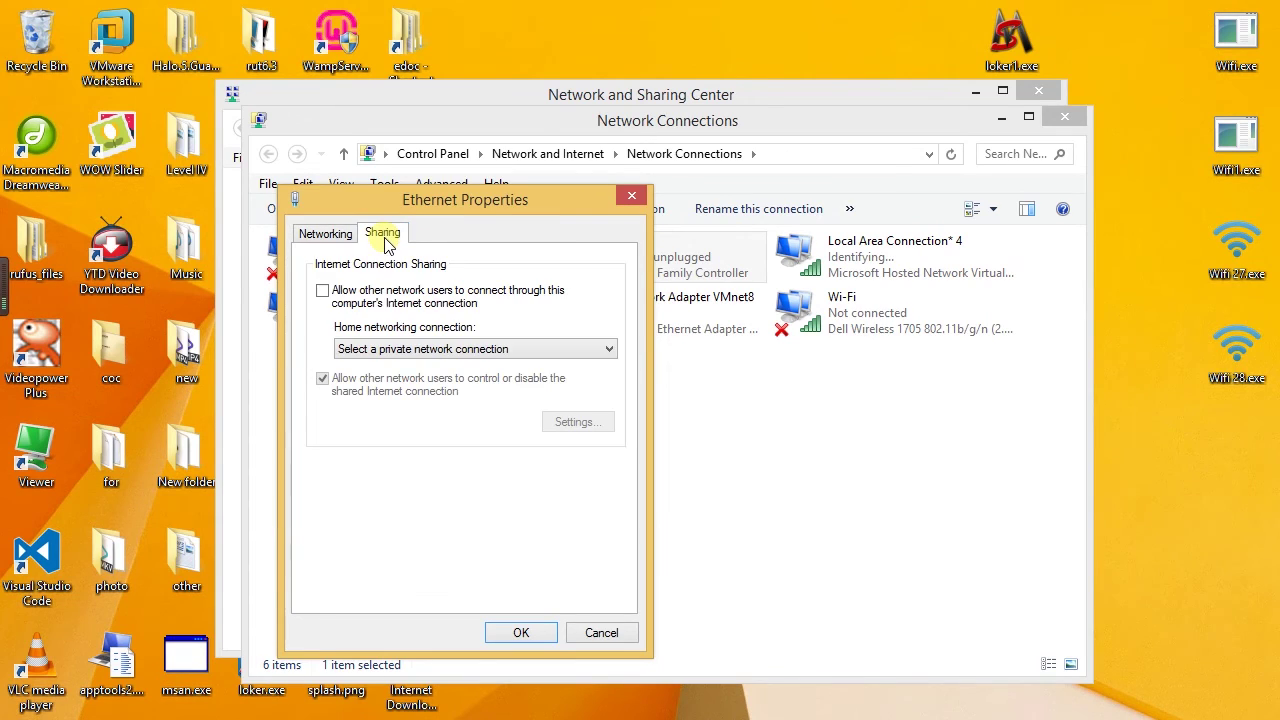
left_click(323, 291)
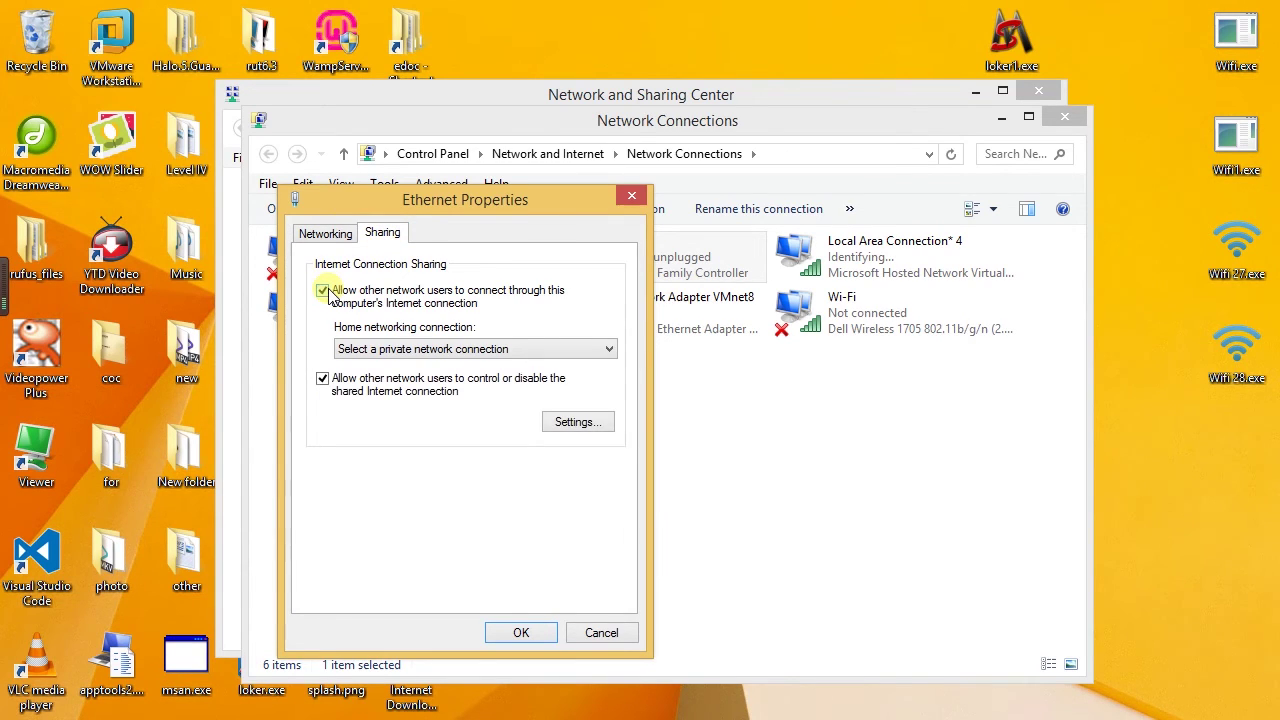
left_click(444, 349)
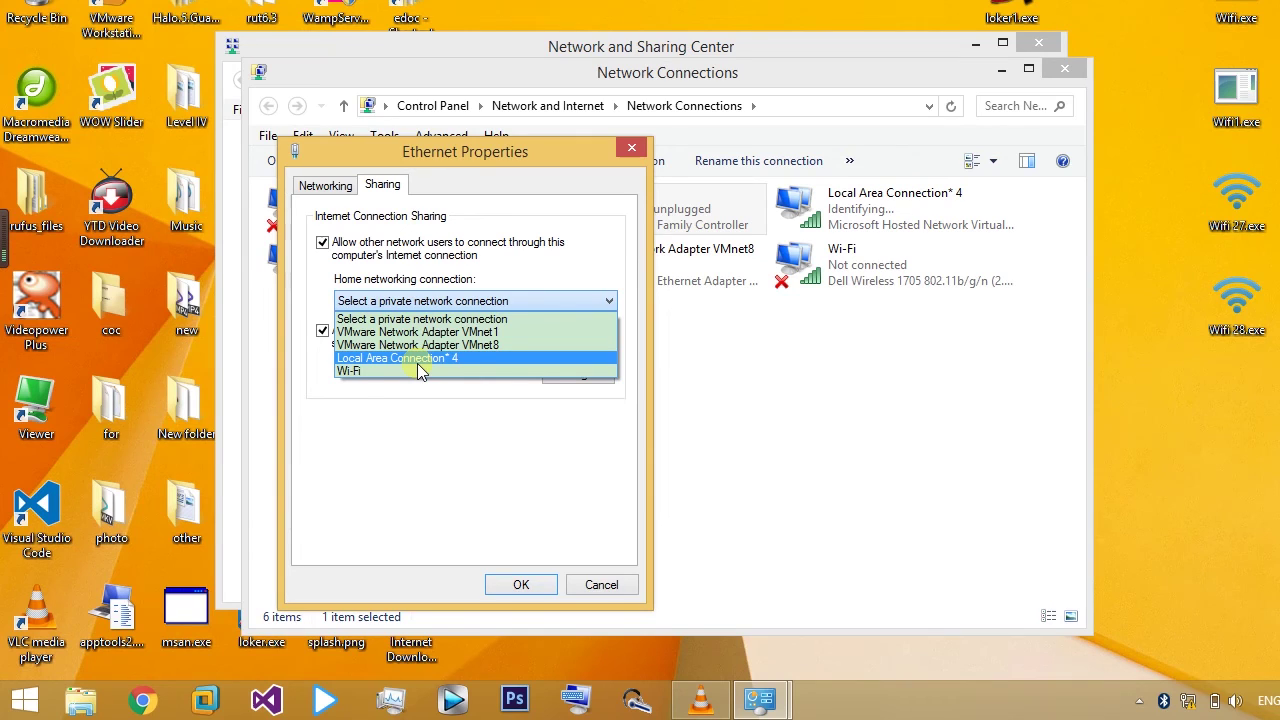
left_click(419, 360)
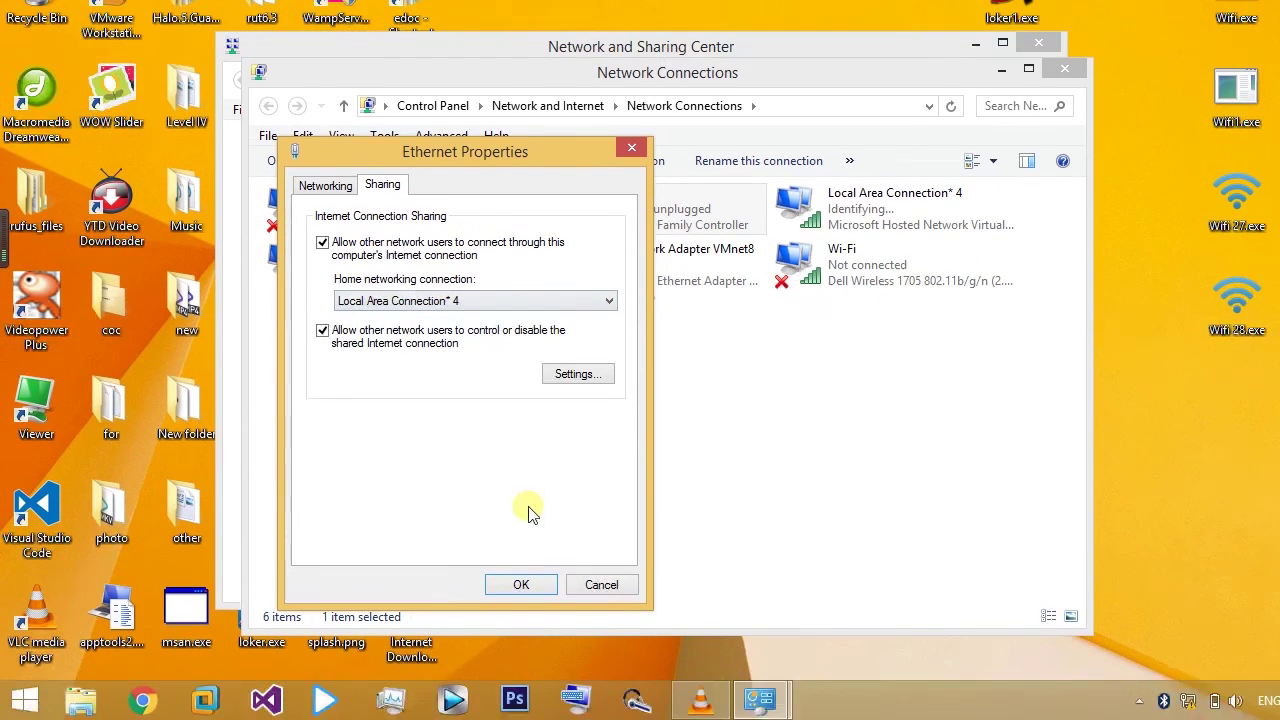
left_click(528, 589)
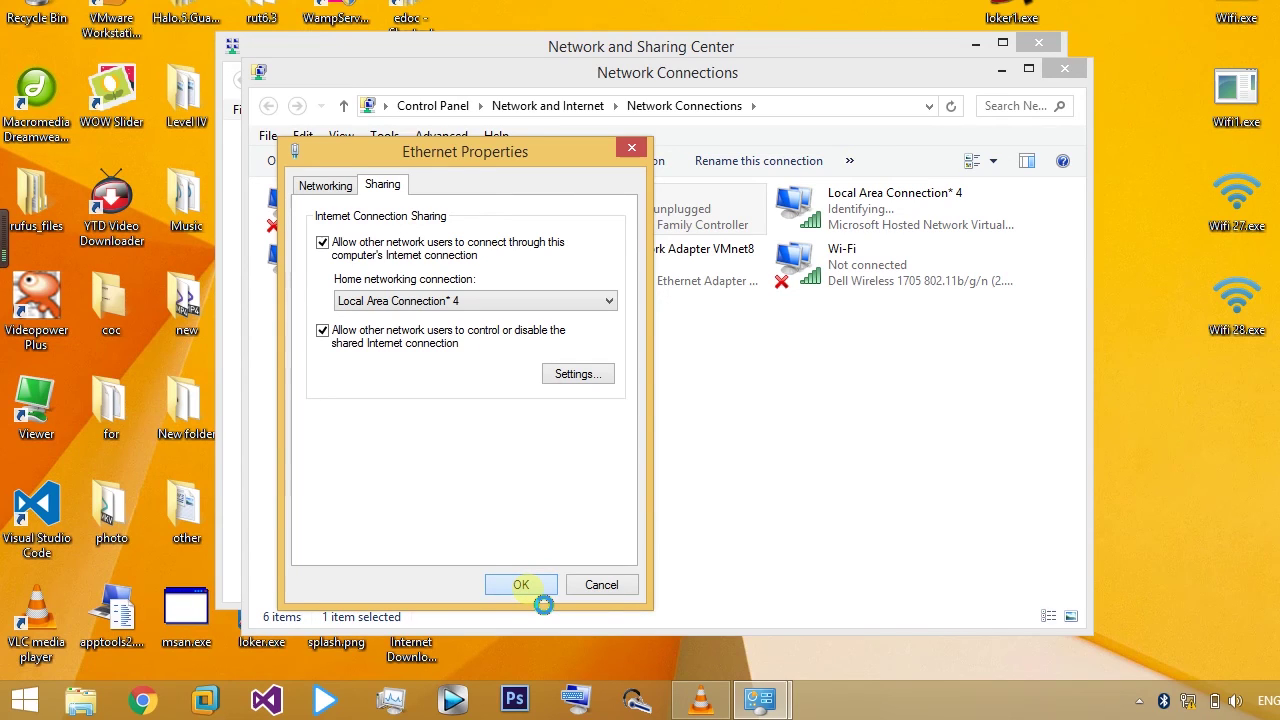